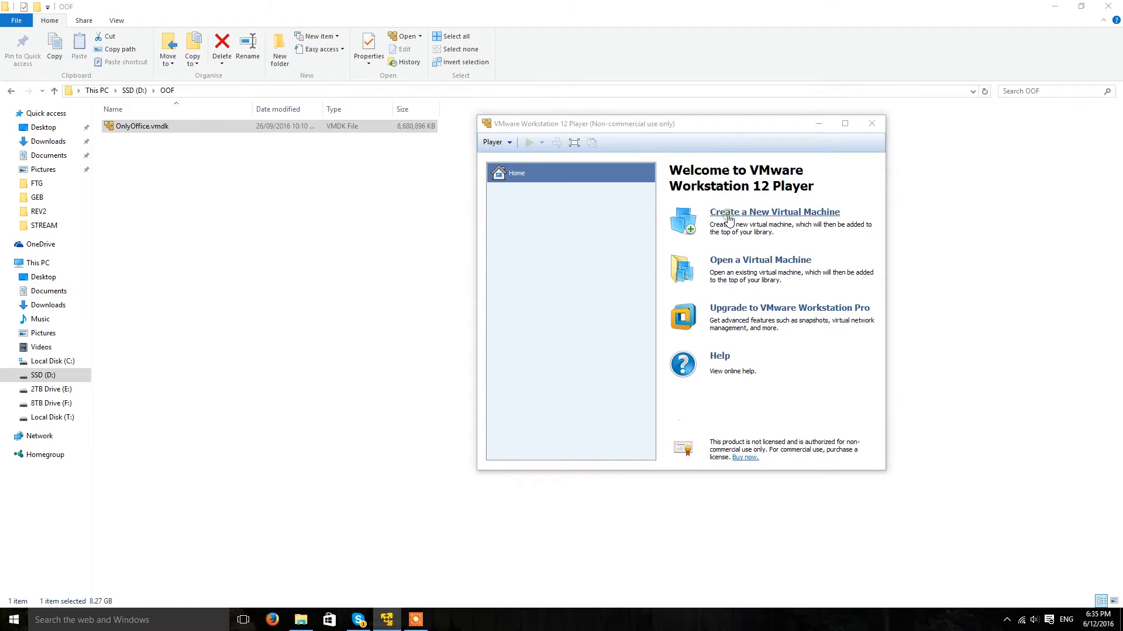
Start a new virtual machine to install the OS later, with Linux Ubuntu 64-bit as guest.
left_click(730, 219)
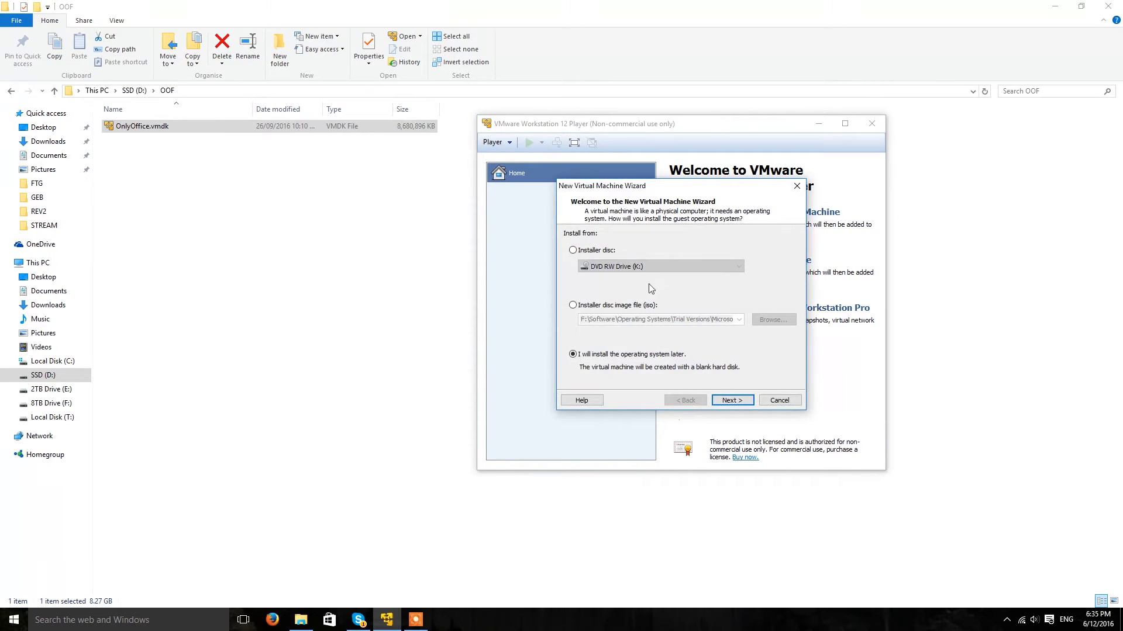
left_click(683, 355)
left_click(730, 401)
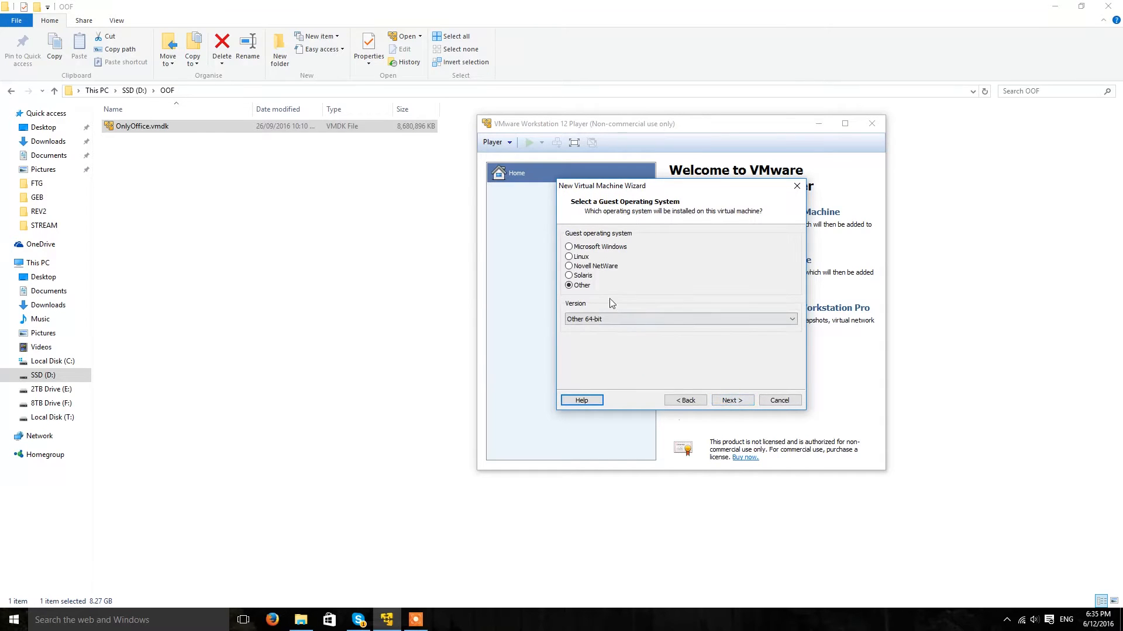
left_click(581, 257)
left_click(611, 319)
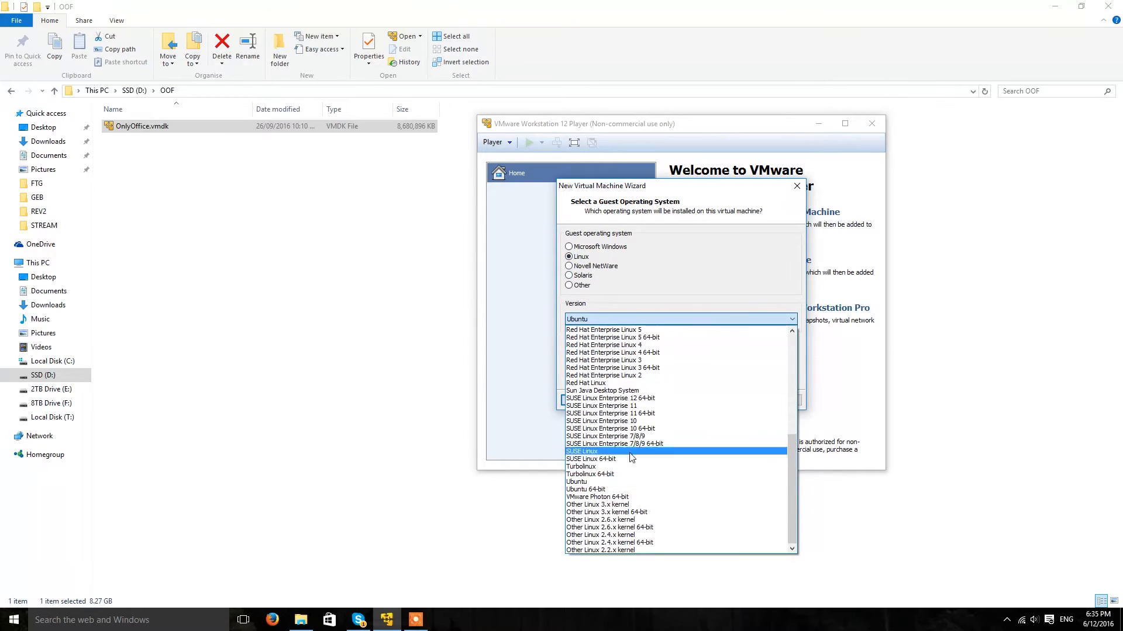
left_click(621, 490)
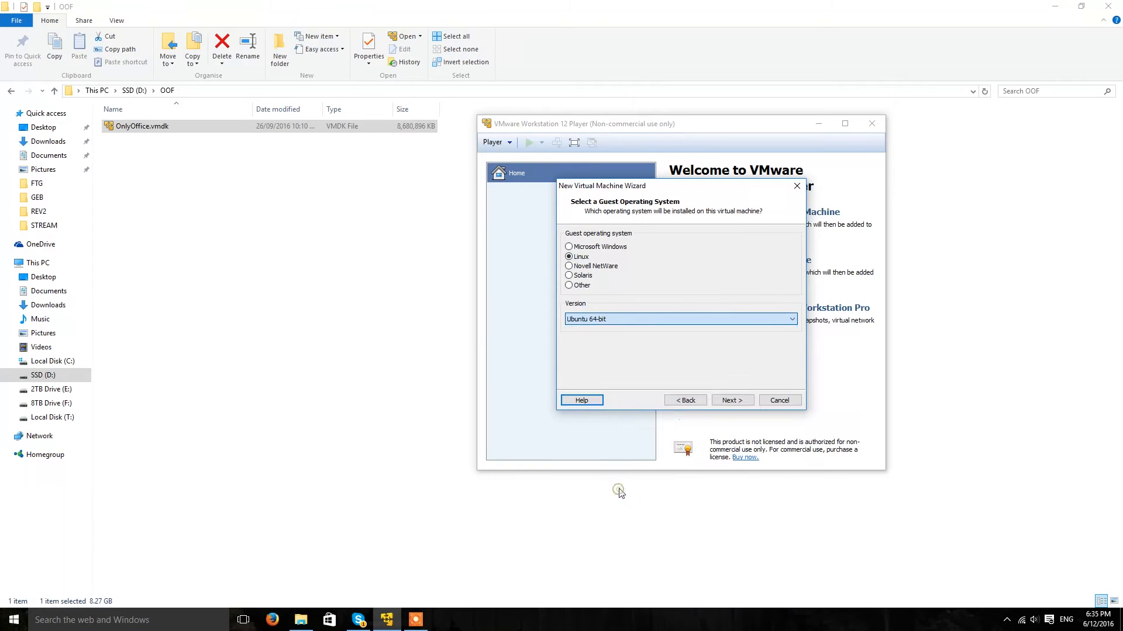
left_click(732, 402)
Set the virtual machine's location to the D:\OOF folder.
left_click(774, 283)
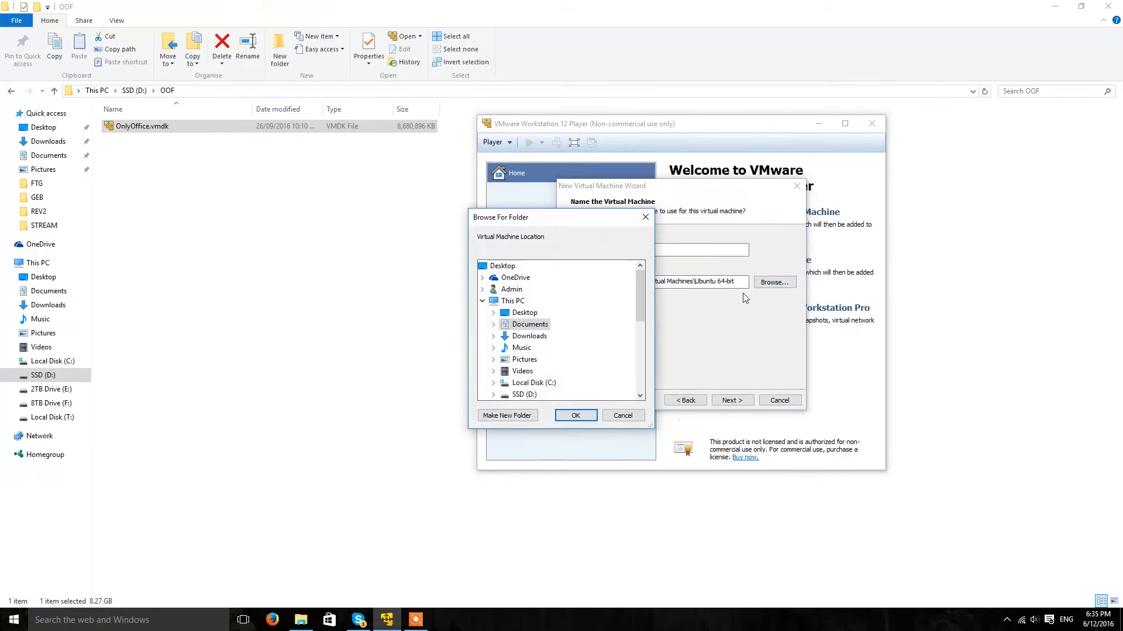
scroll(641, 307, "down", 1)
left_click(524, 359)
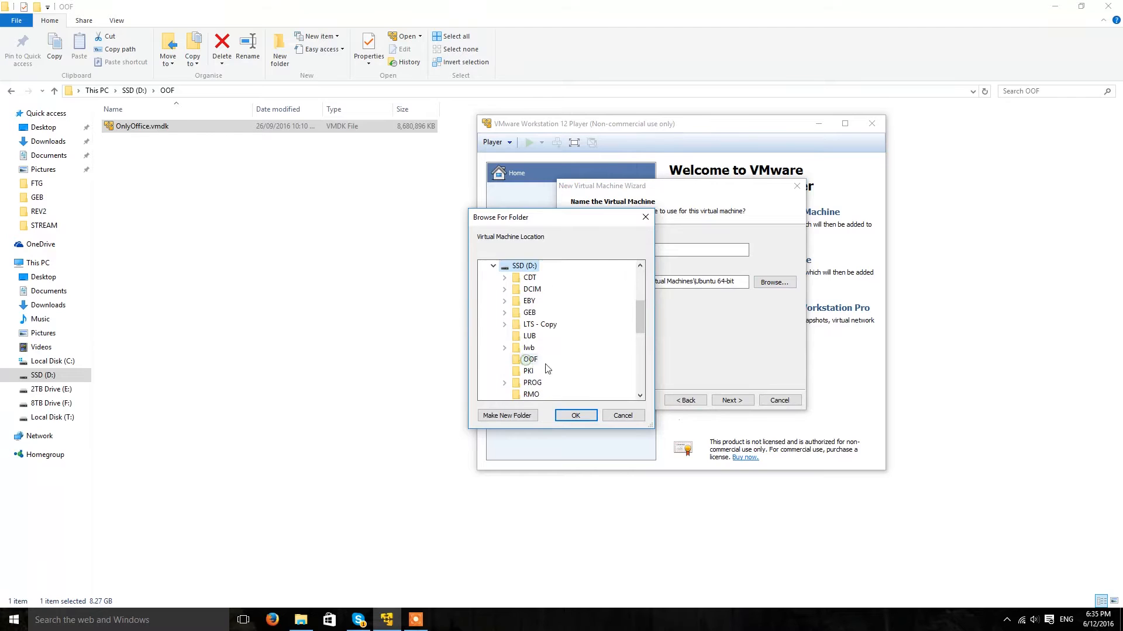
left_click(529, 360)
left_click(575, 415)
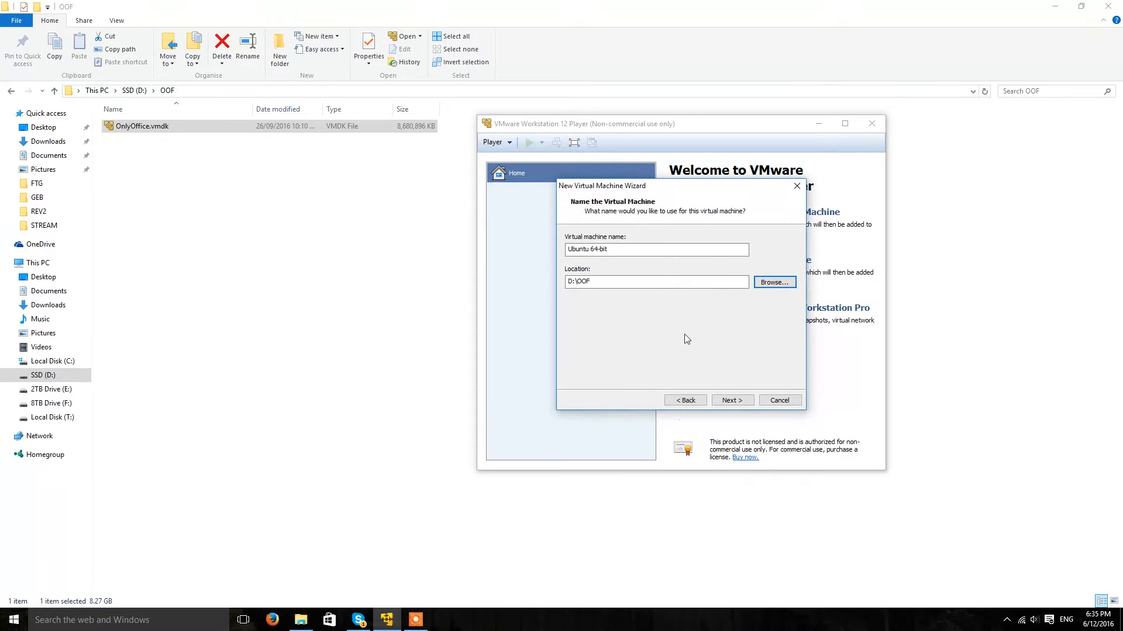
Name the virtual machine OnlyOffice and continue.
double_click(641, 247)
left_click(641, 246)
left_click_drag(640, 246, 488, 241)
type("Only Office")
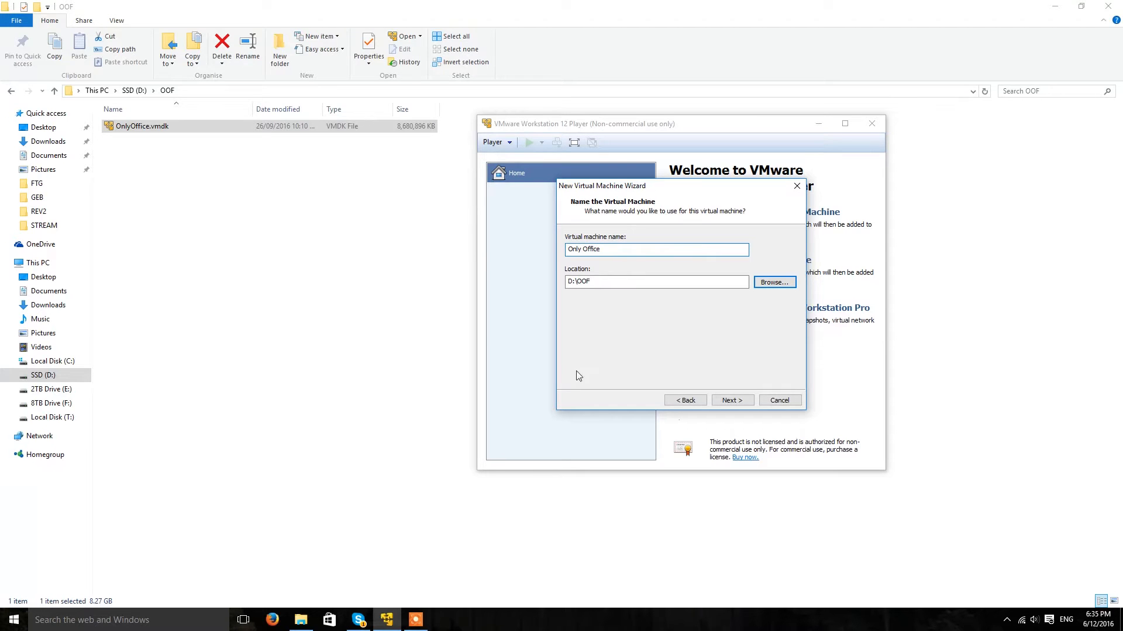
left_click(583, 250)
key("BackSpace")
left_click(731, 400)
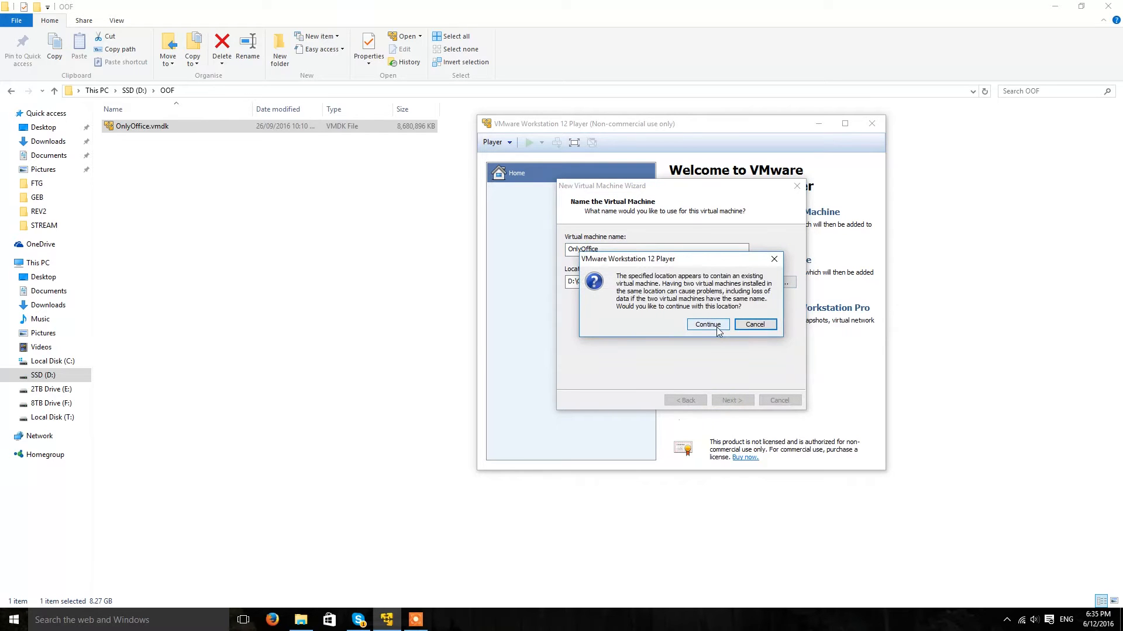
Accept the existing-machine warning, set maximum disk size to 1 GB, and open Customize Hardware.
left_click(717, 327)
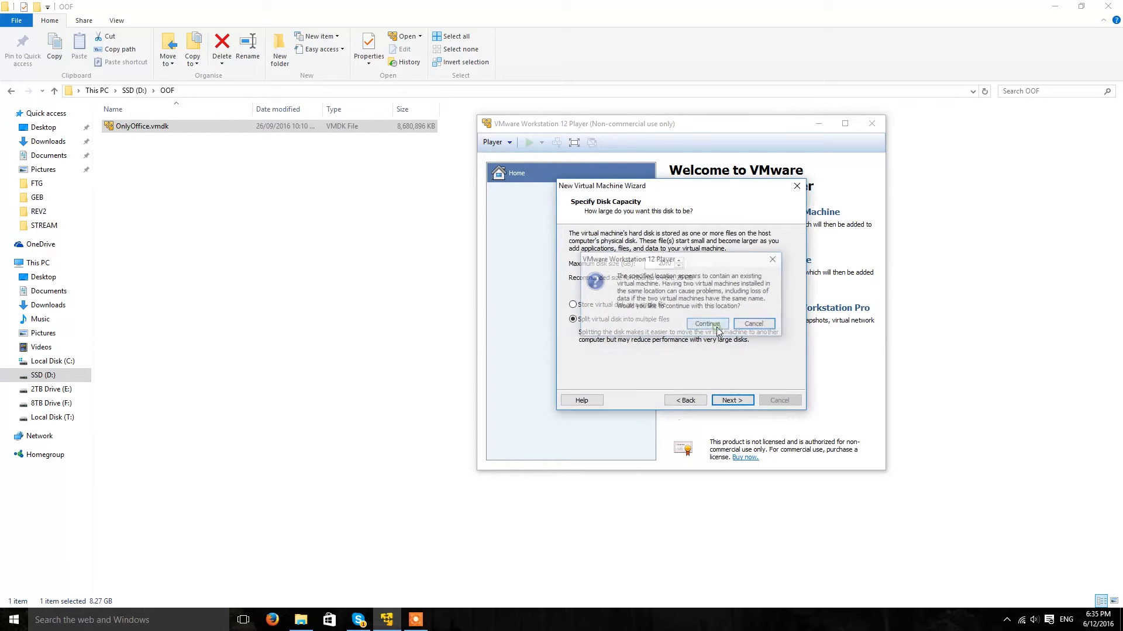
left_click_drag(649, 263, 673, 263)
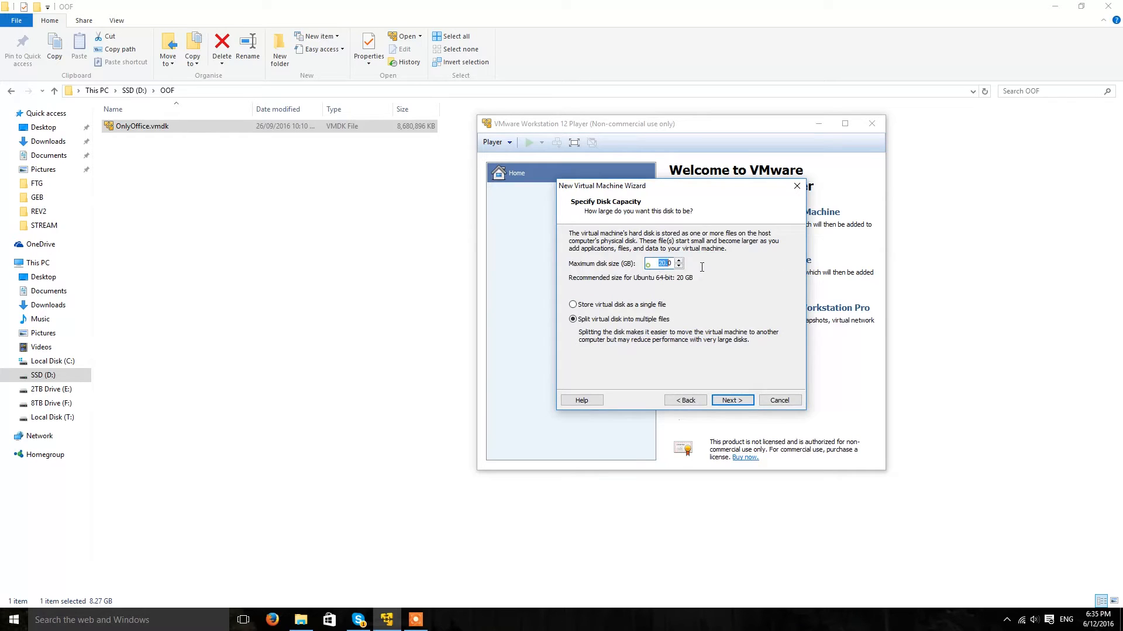
type("05")
key("BackSpace")
key("BackSpace")
type("1")
left_click(731, 400)
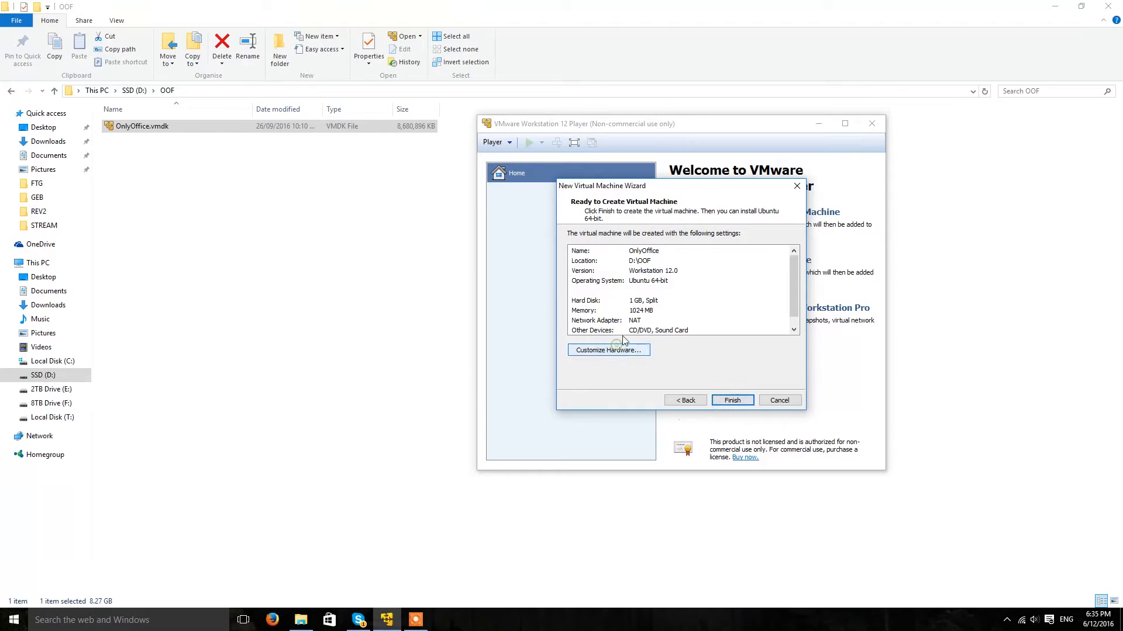
left_click(617, 350)
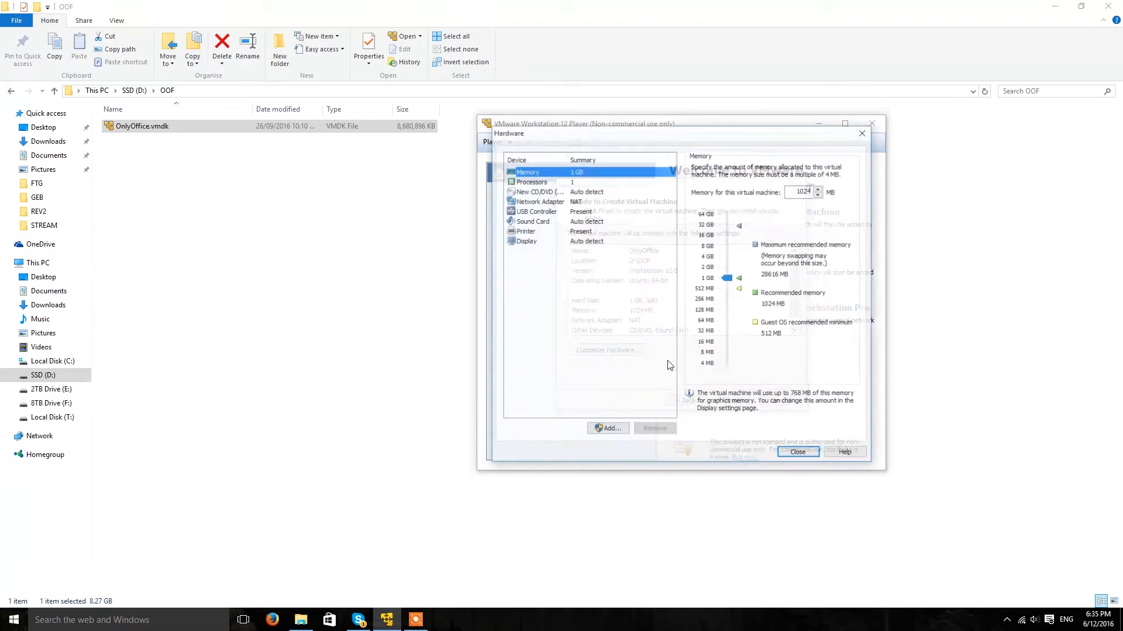
Give the machine 8 GB of memory and 2 processor cores.
left_click(708, 246)
left_click(588, 182)
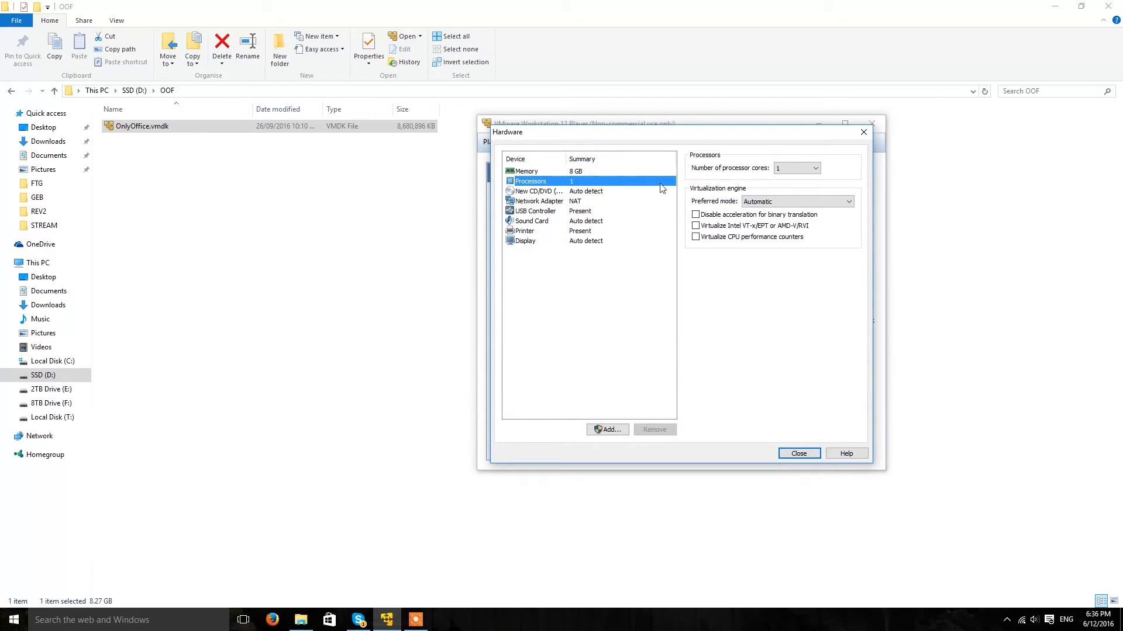
left_click(797, 168)
left_click(790, 187)
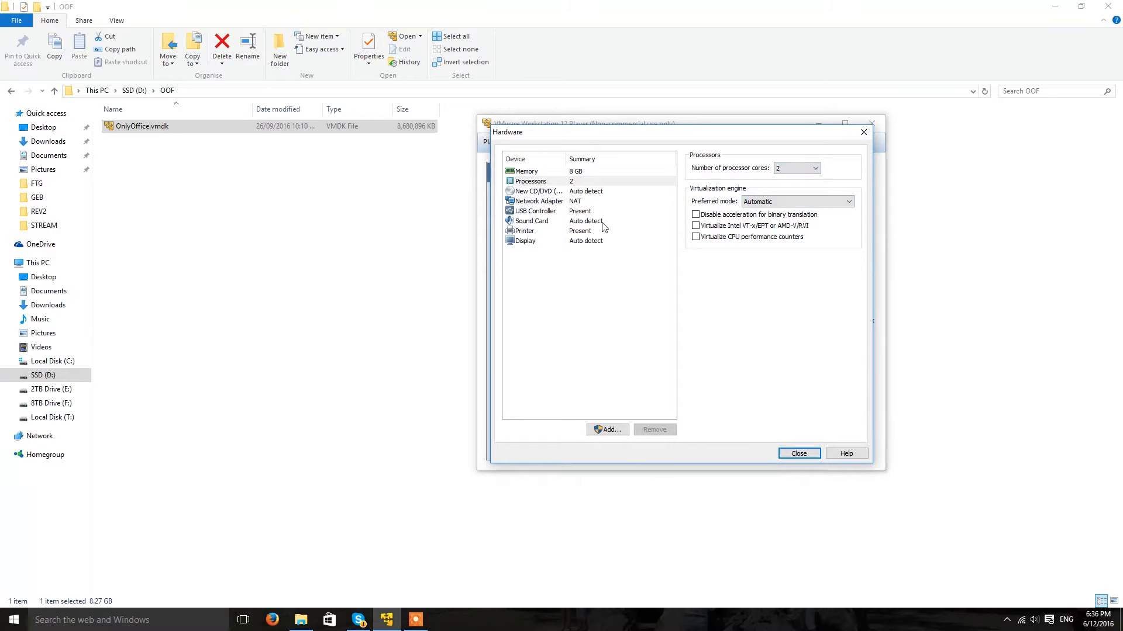
Switch the network adapter to Bridged and set graphics memory to 128 MB.
left_click(551, 191)
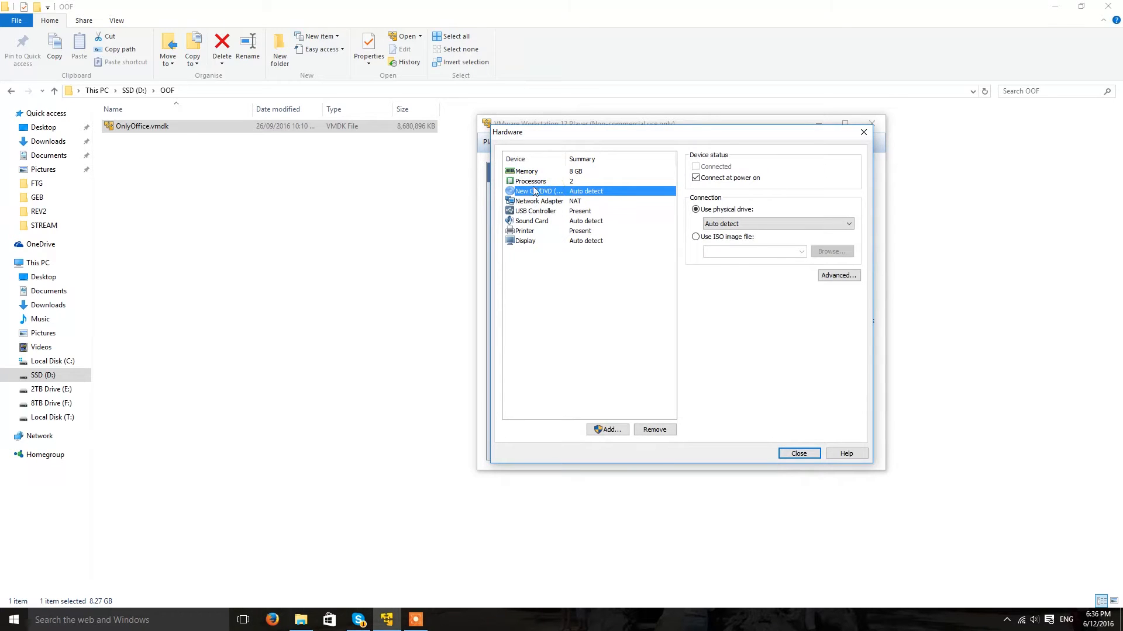
left_click(541, 201)
left_click(726, 210)
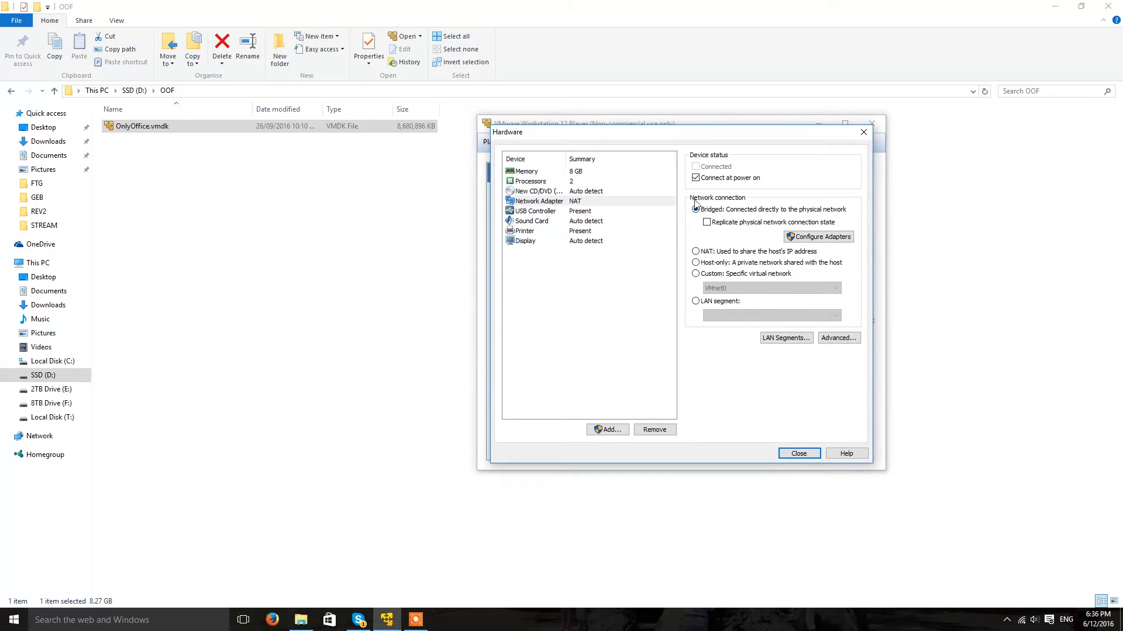
left_click(565, 243)
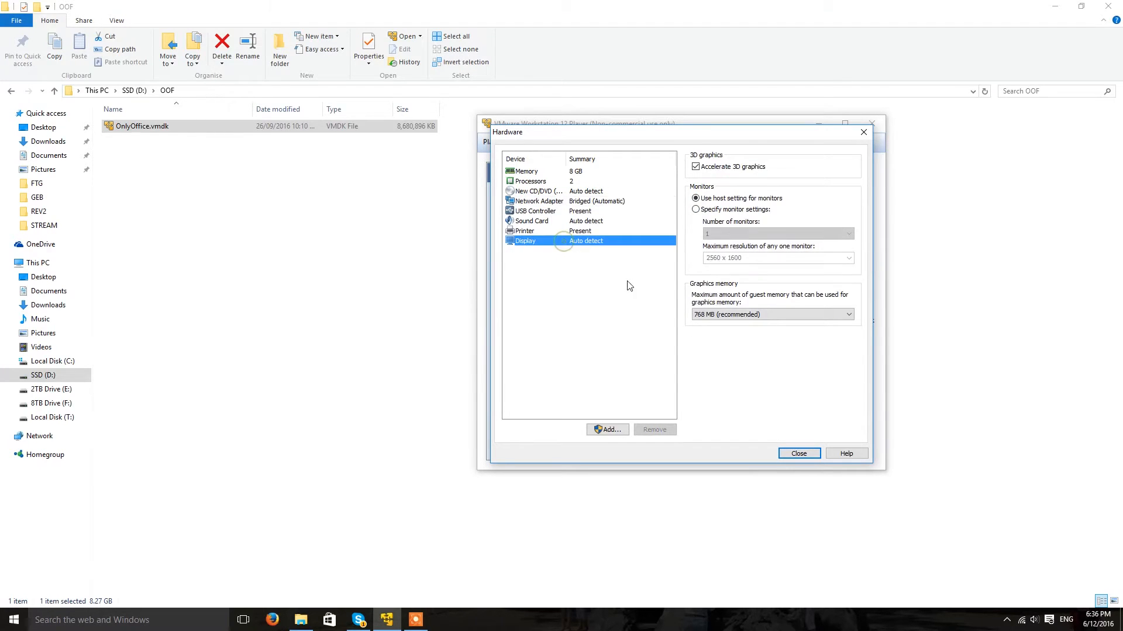
left_click(757, 314)
left_click(738, 341)
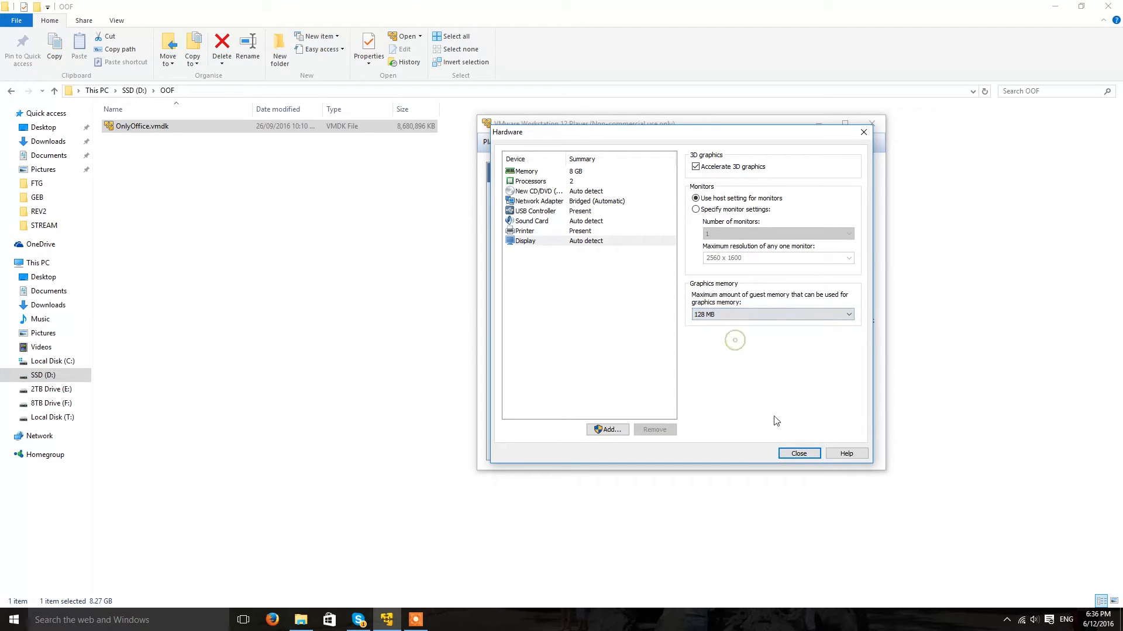
left_click(799, 454)
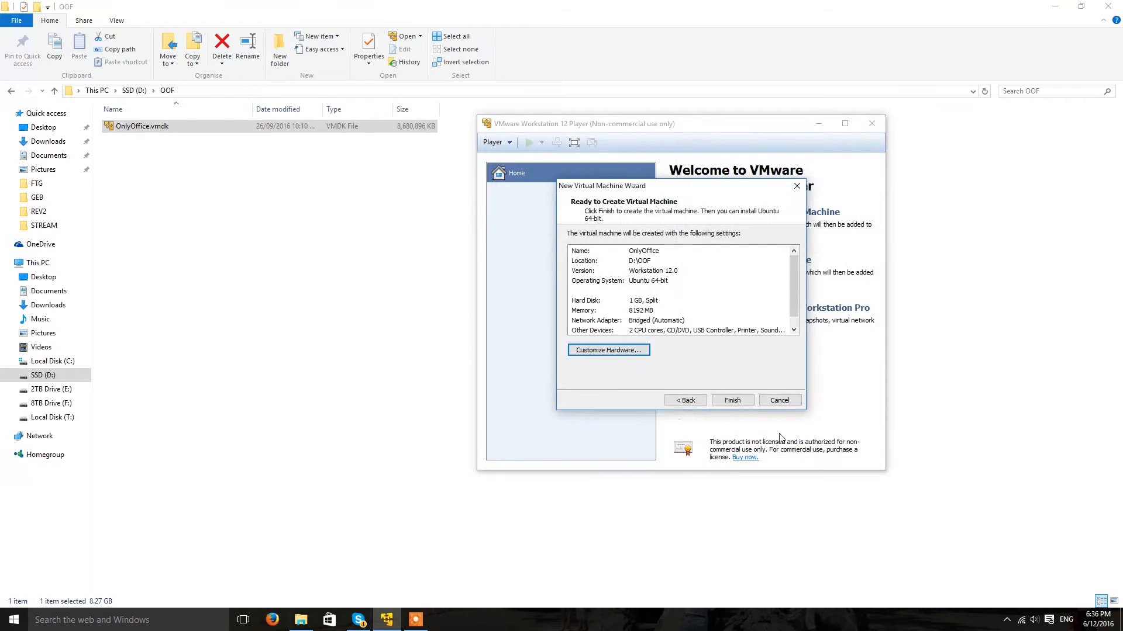
Create the OnlyOffice machine and remove its 1 GB hard disk in settings.
left_click(732, 401)
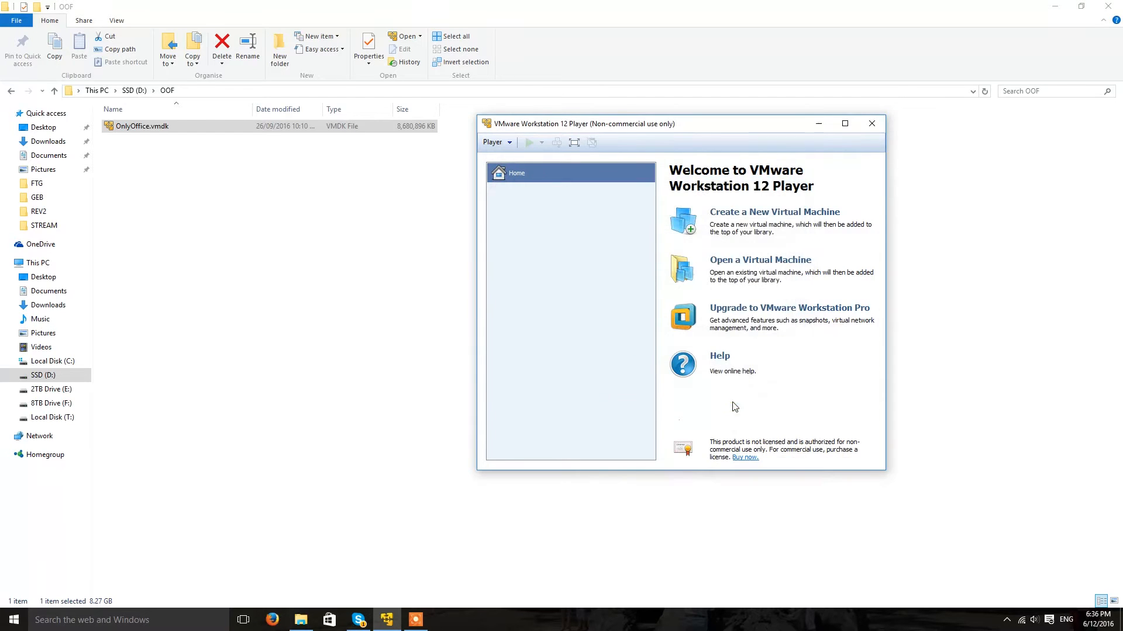
left_click(724, 429)
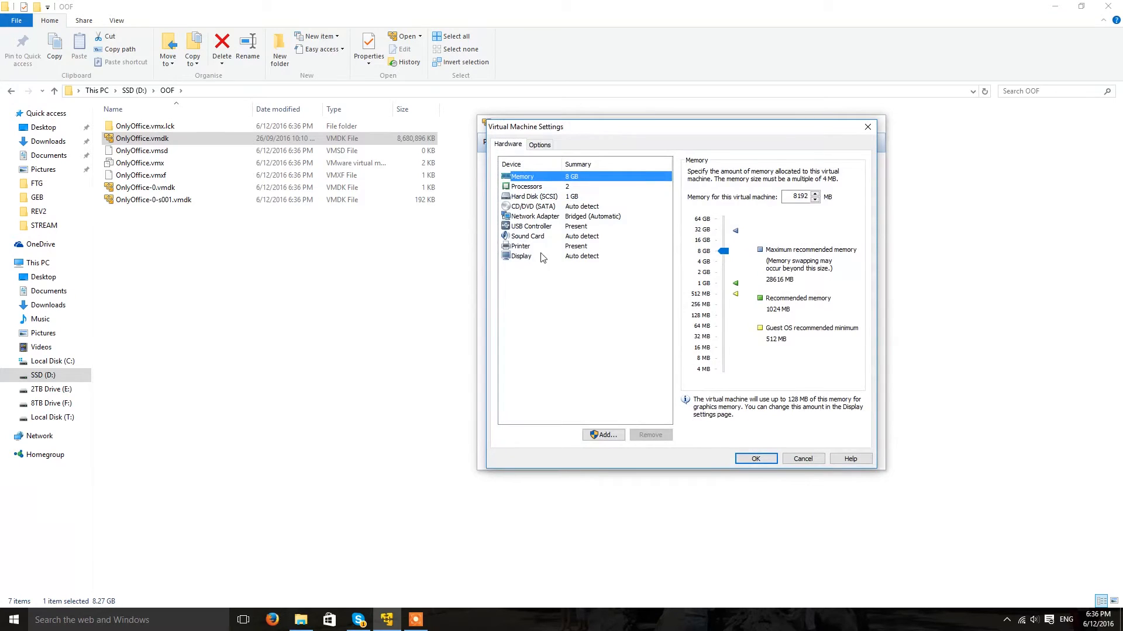
left_click(548, 199)
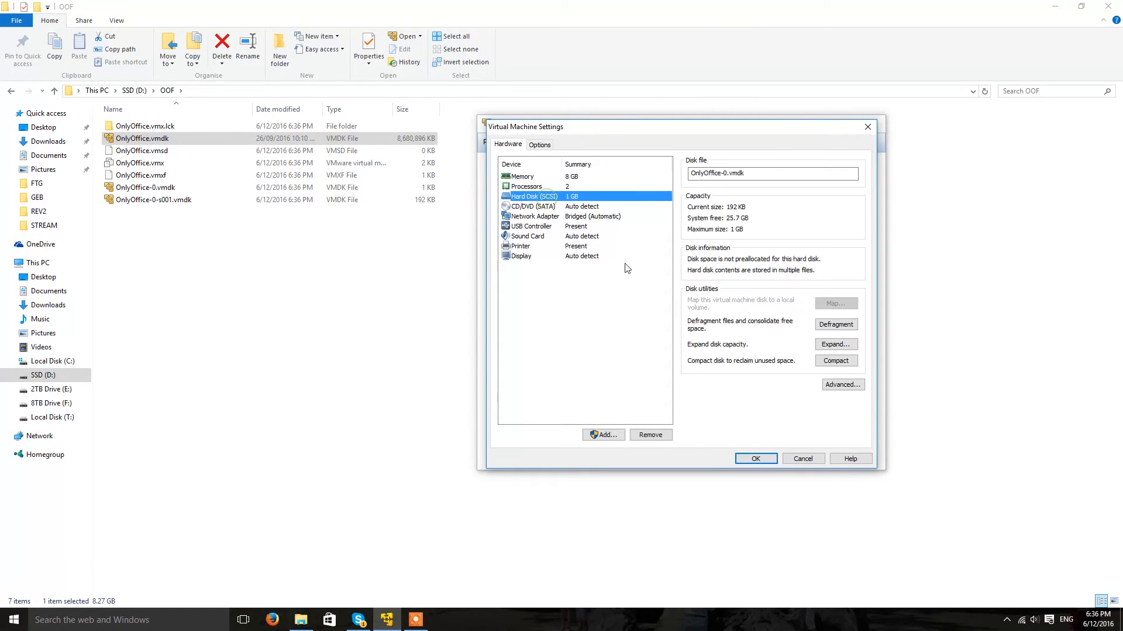
left_click(655, 438)
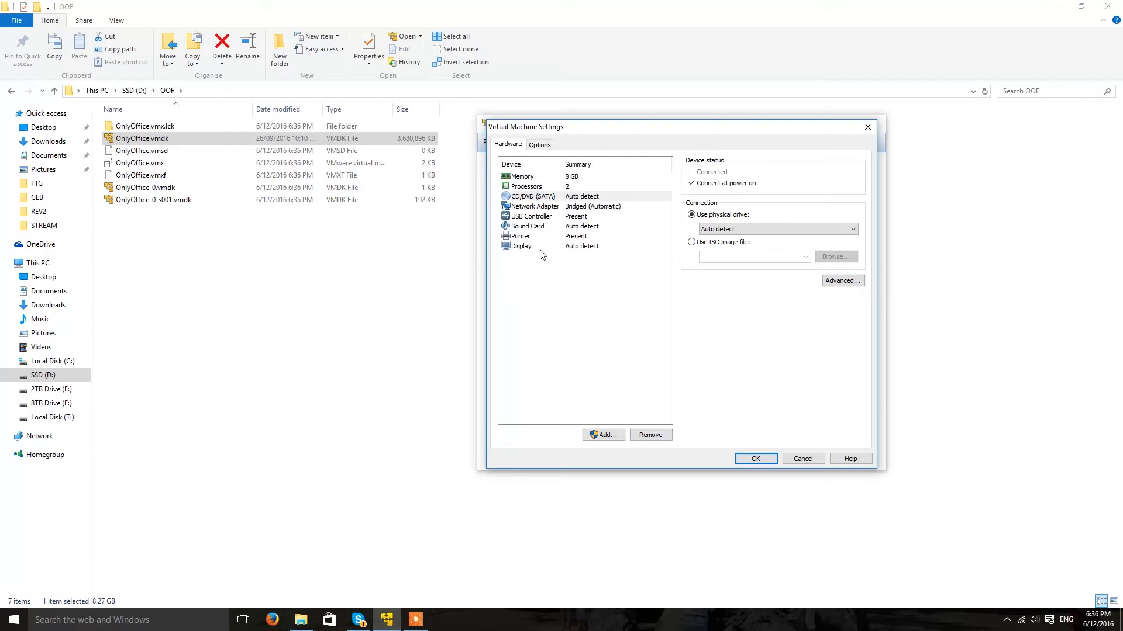
Attach existing SATA disk OnlyOffice.vmdk in its existing format, save, and power on.
left_click(601, 436)
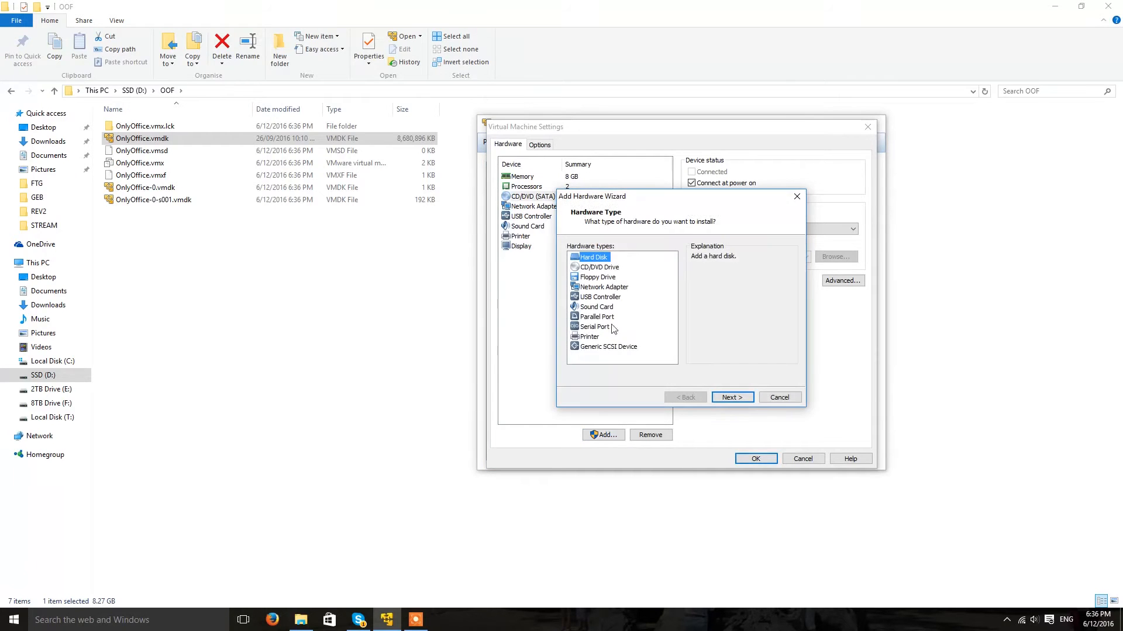
left_click(731, 398)
left_click(580, 286)
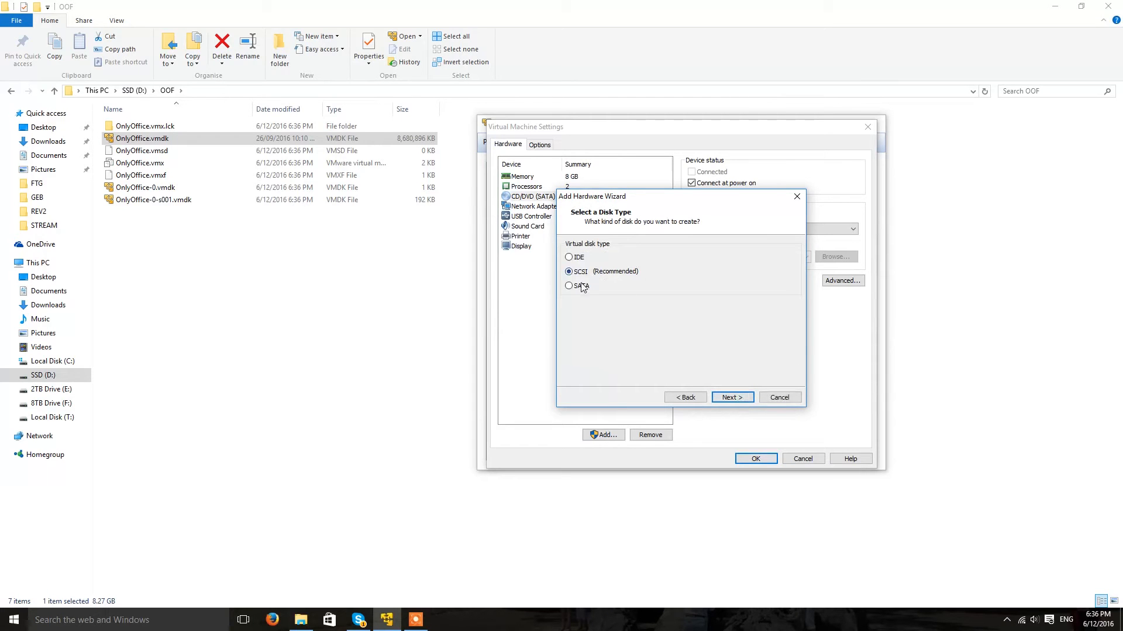
left_click(728, 397)
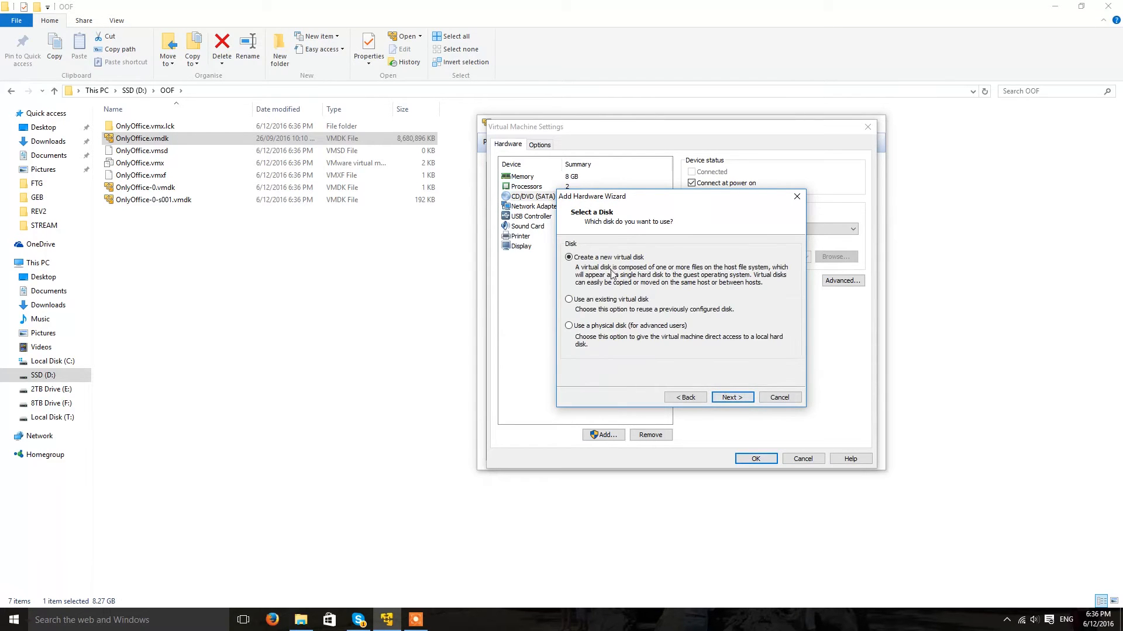
left_click(603, 300)
left_click(732, 398)
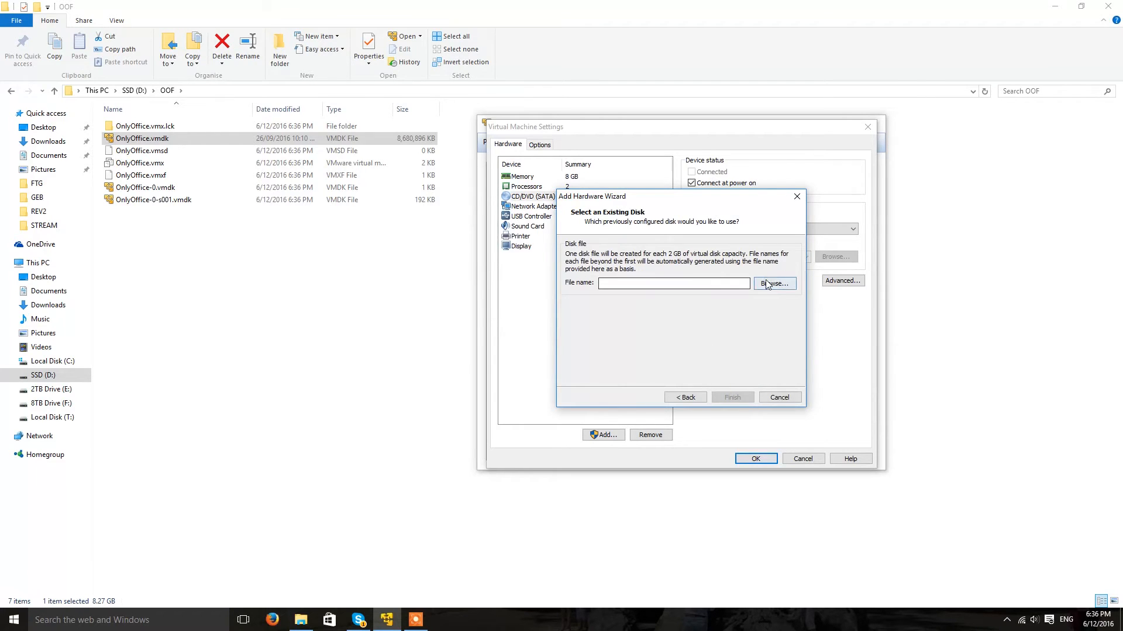
left_click(749, 284)
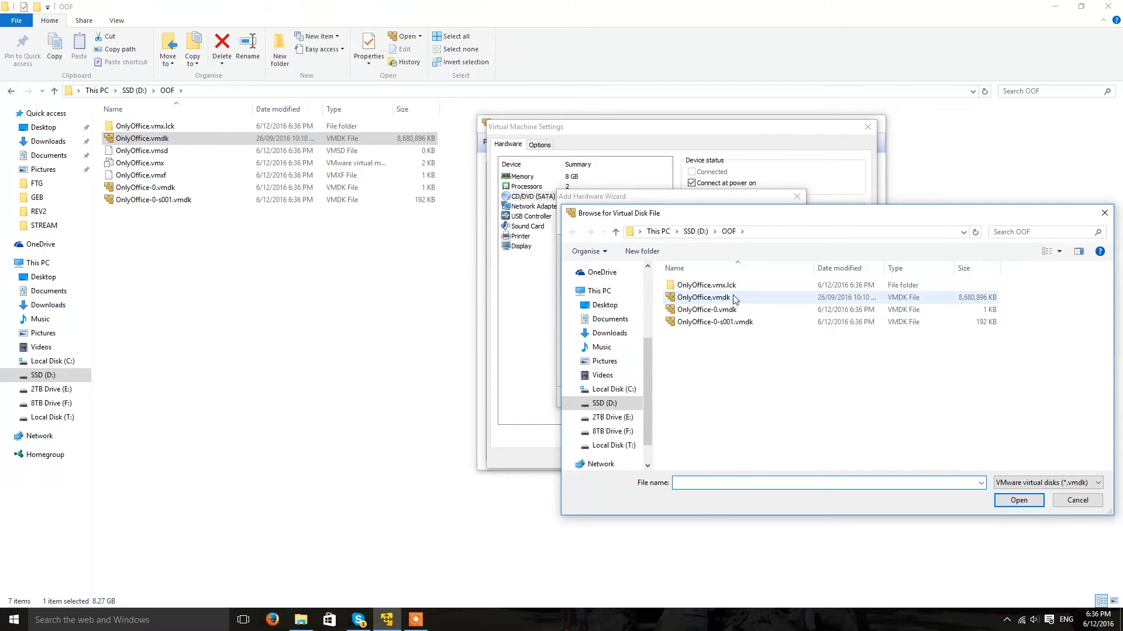
double_click(746, 299)
left_click(740, 397)
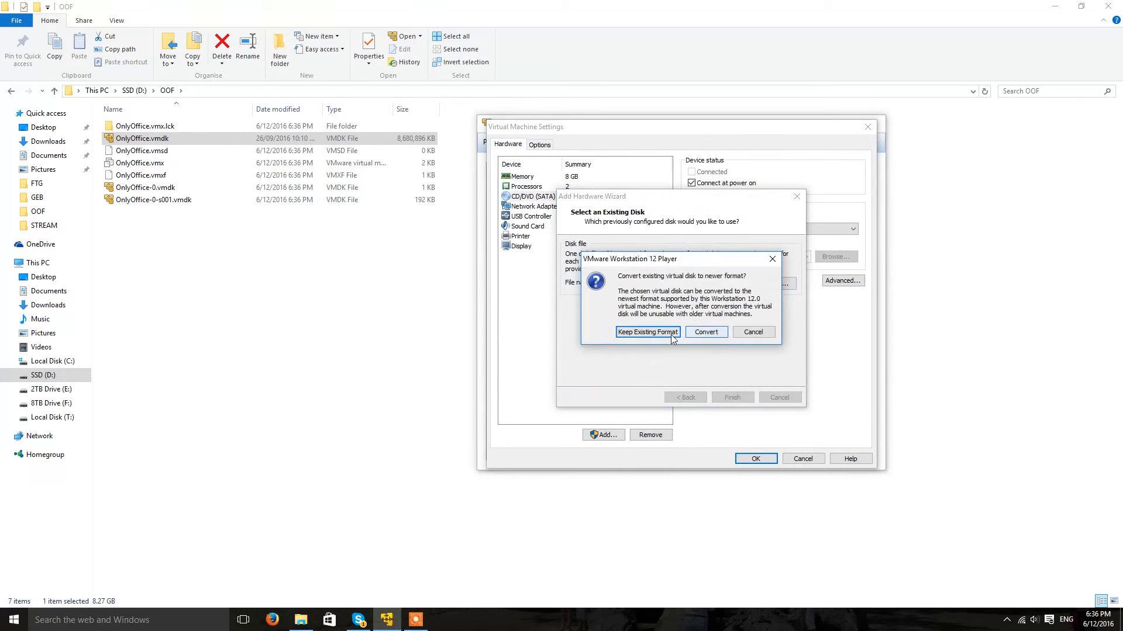
left_click(656, 333)
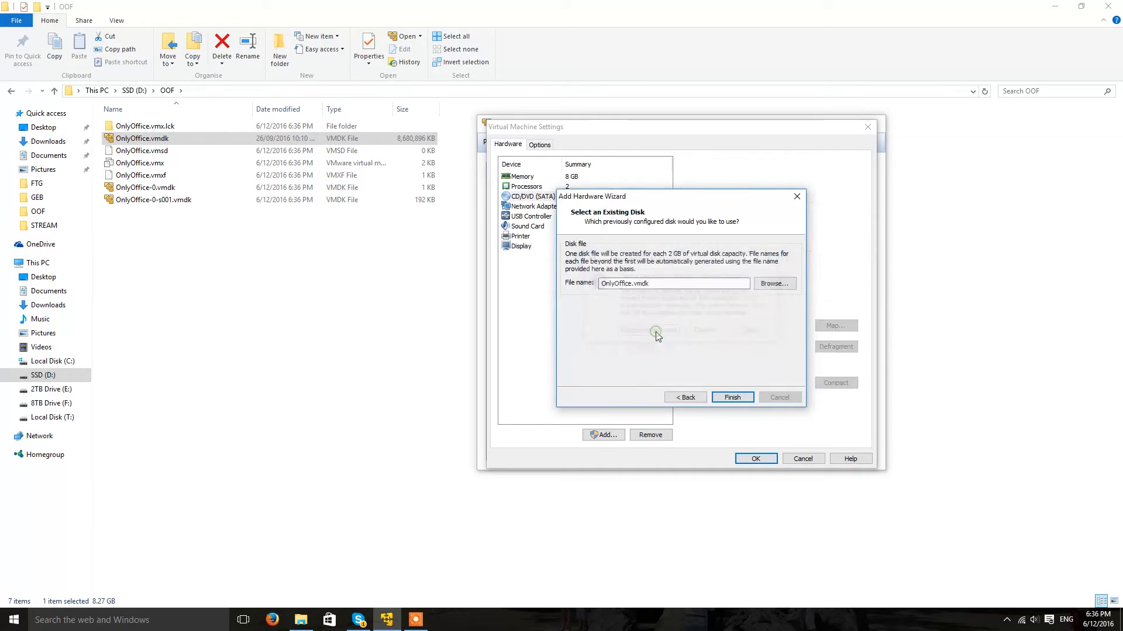
left_click(769, 462)
left_click(532, 143)
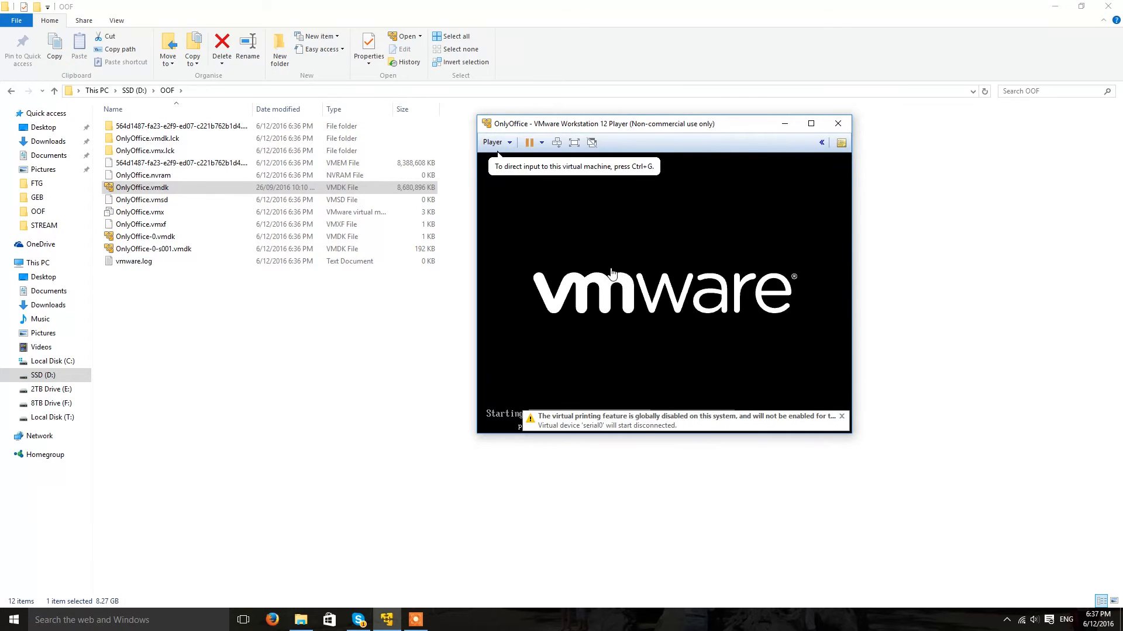
Boot the default Ubuntu entry, log in as the default user, and change the password.
left_click(612, 274)
key("Return")
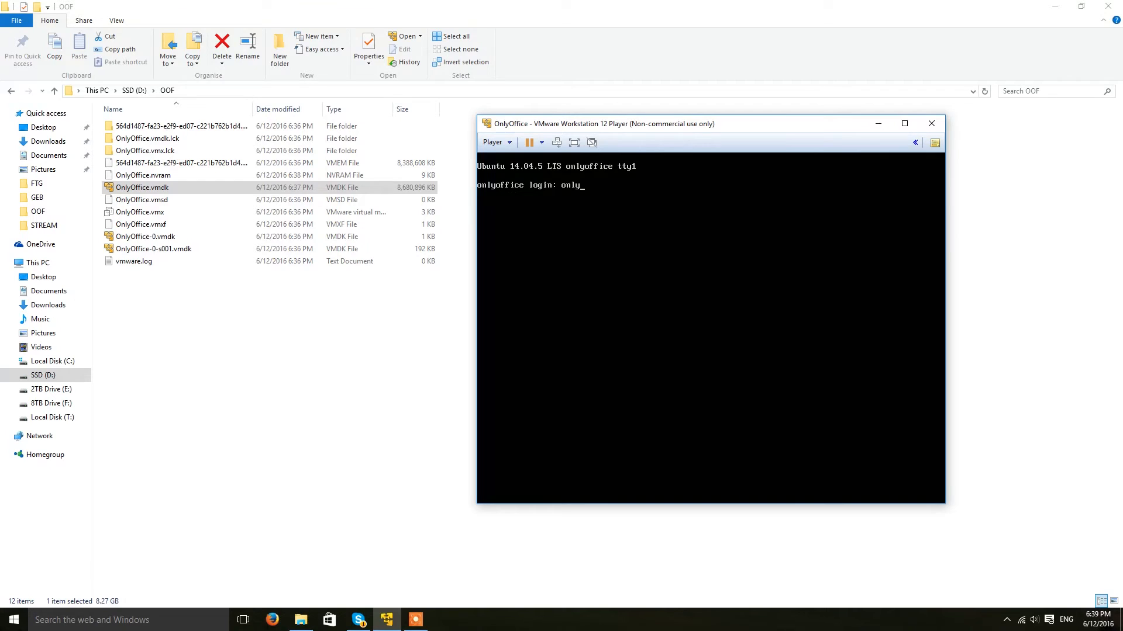
key("Return")
key("Return")
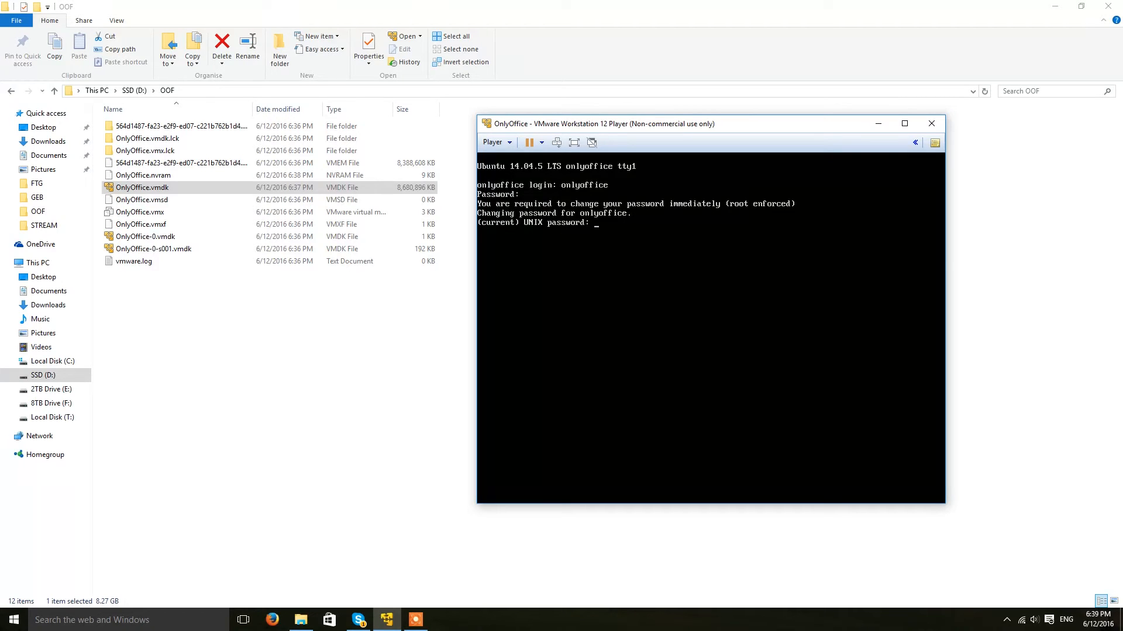
key("Return")
key("Return")
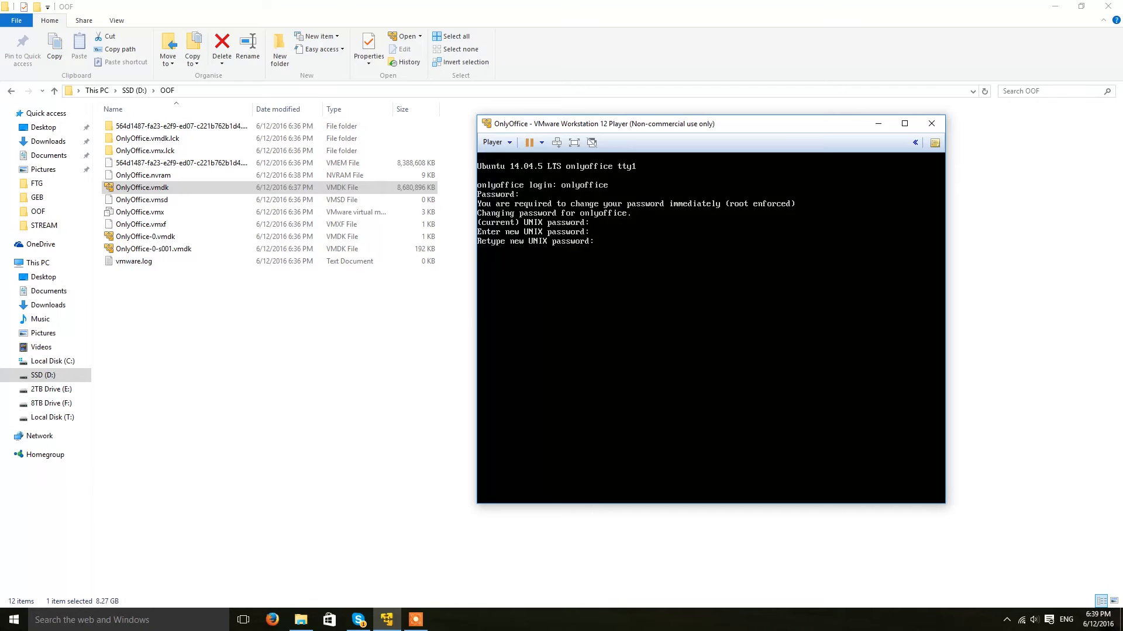
key("Return")
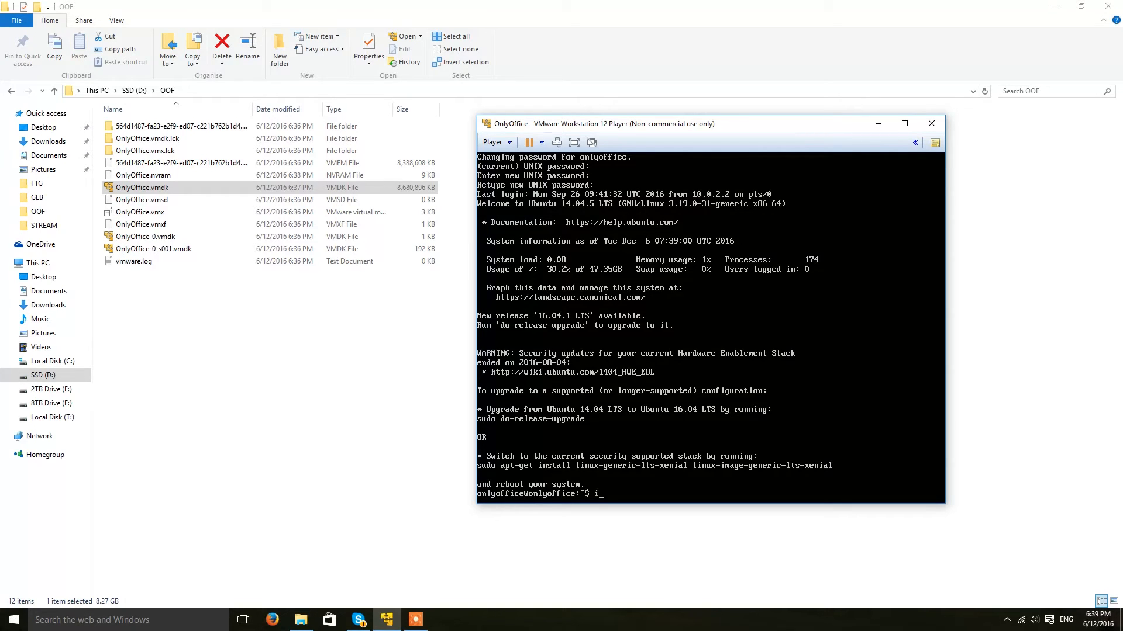
Run ifconfig to read the VM's address 192.168.1.6, then log out with exit.
key("Return")
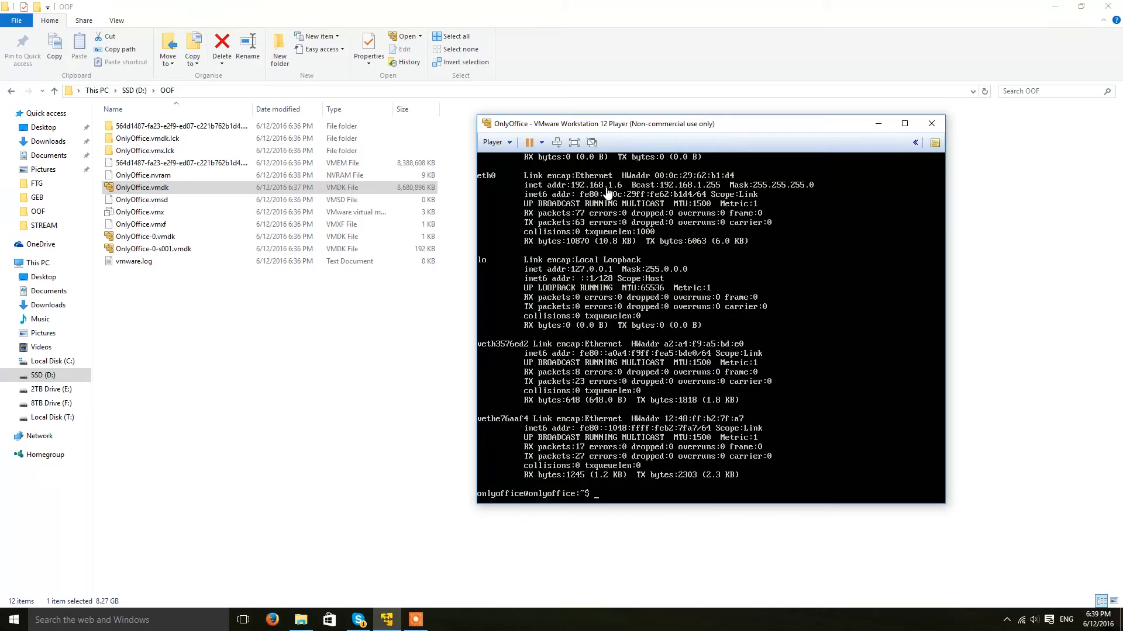
left_click(641, 267)
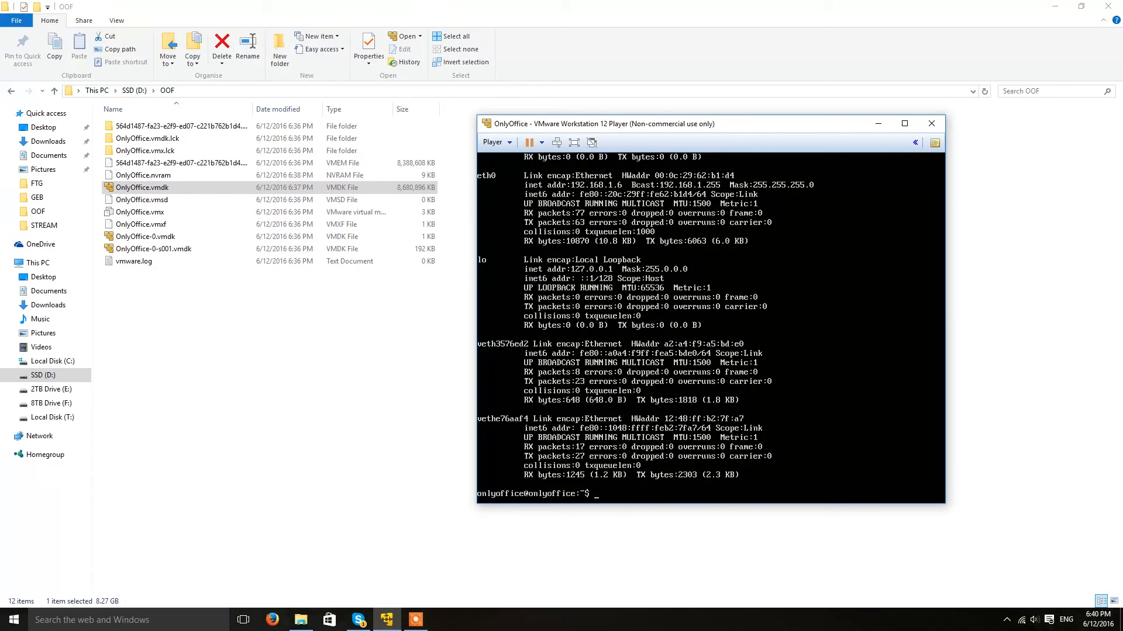
type("exit")
key("Return")
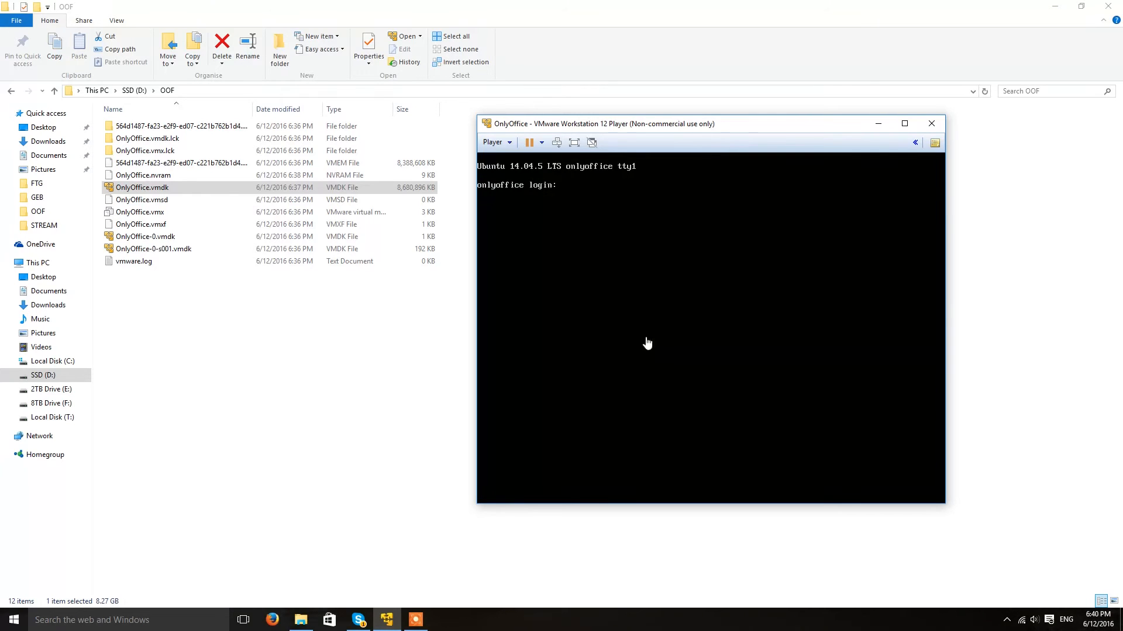
Launch Firefox, arrange it beside the VM console, and load 192.168.1.6.
left_click(271, 622)
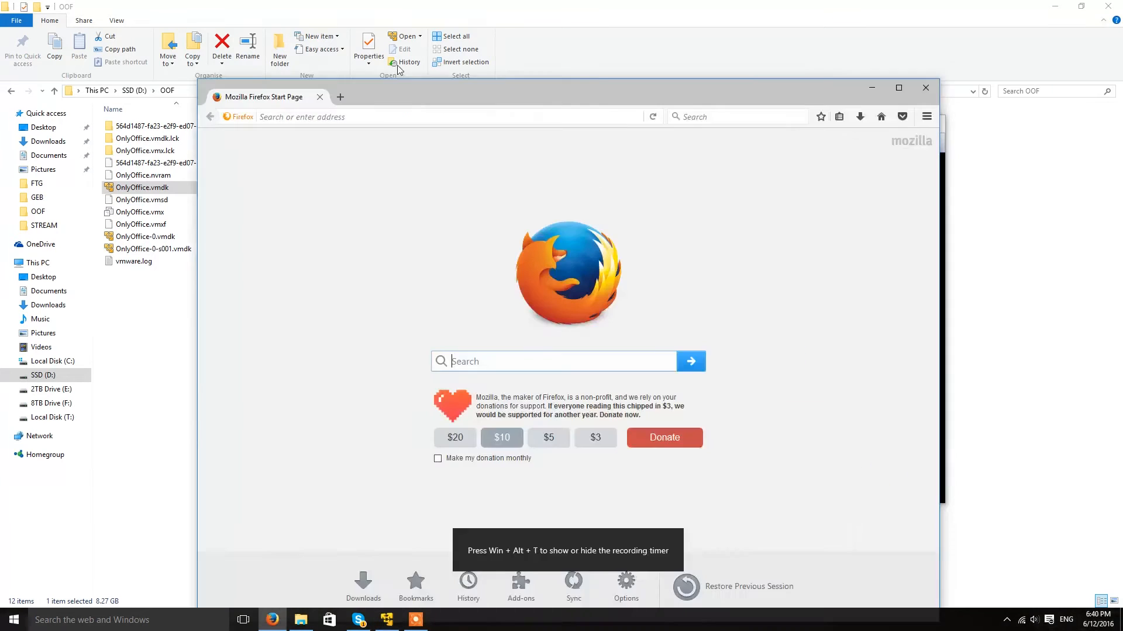
left_click_drag(489, 105, 325, 34)
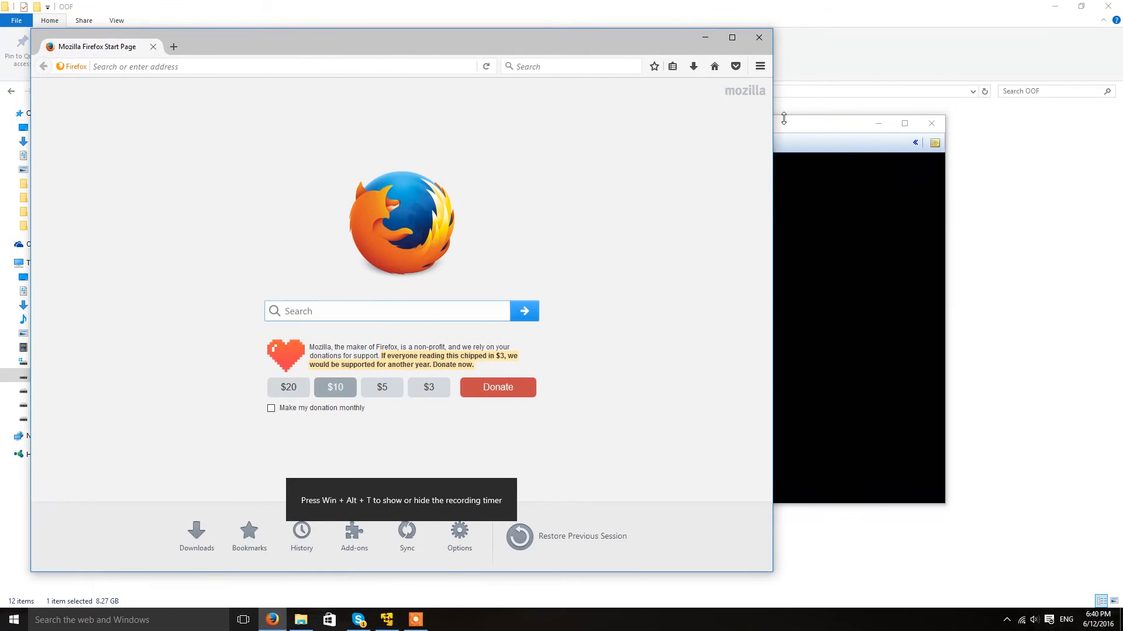
left_click(783, 121)
left_click_drag(790, 123, 917, 40)
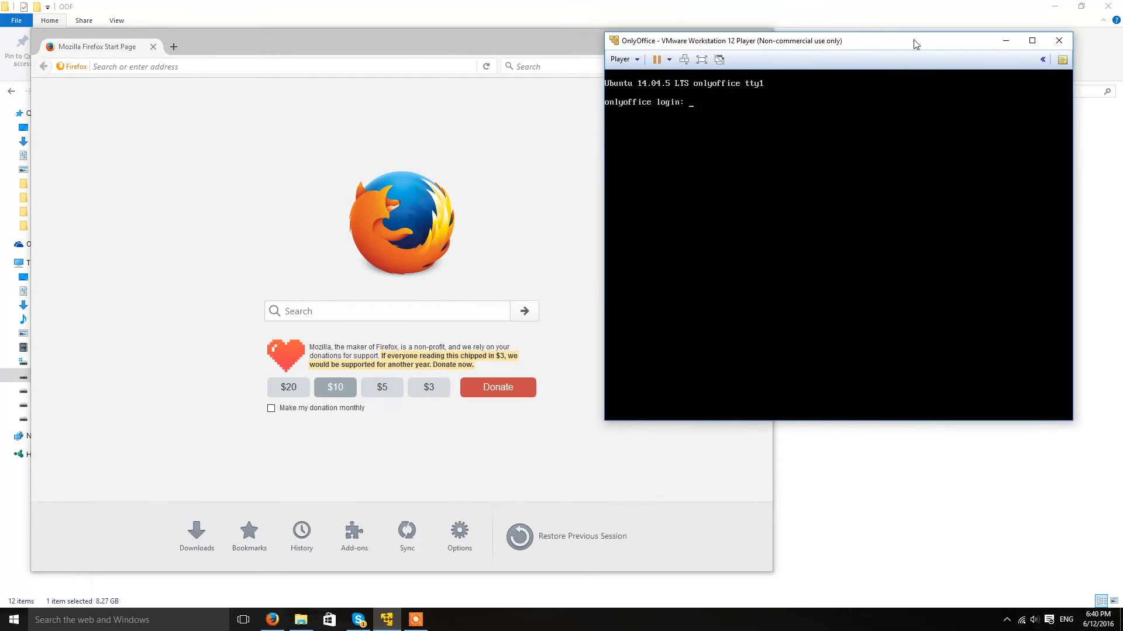
left_click(435, 78)
left_click(431, 68)
type("192.16")
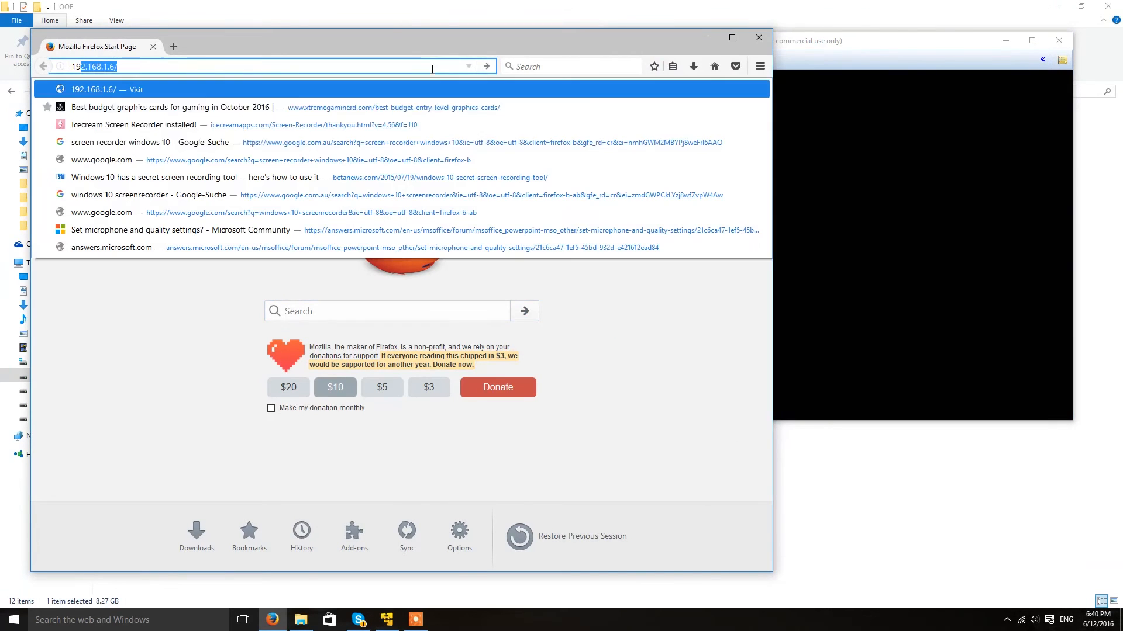
type("8.1.6")
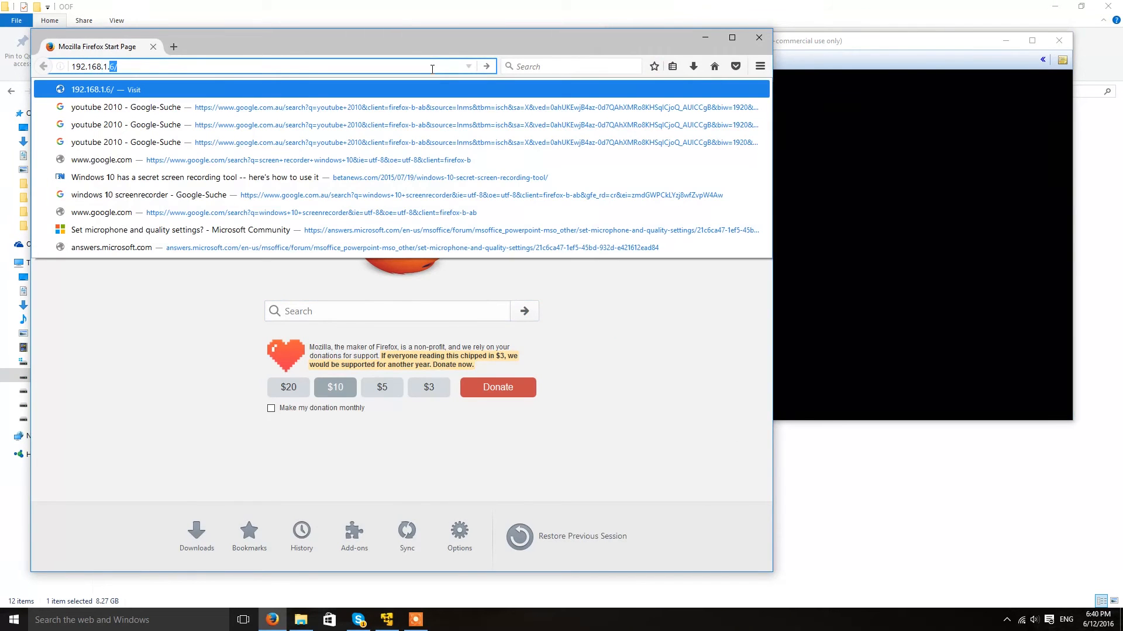
key("Return")
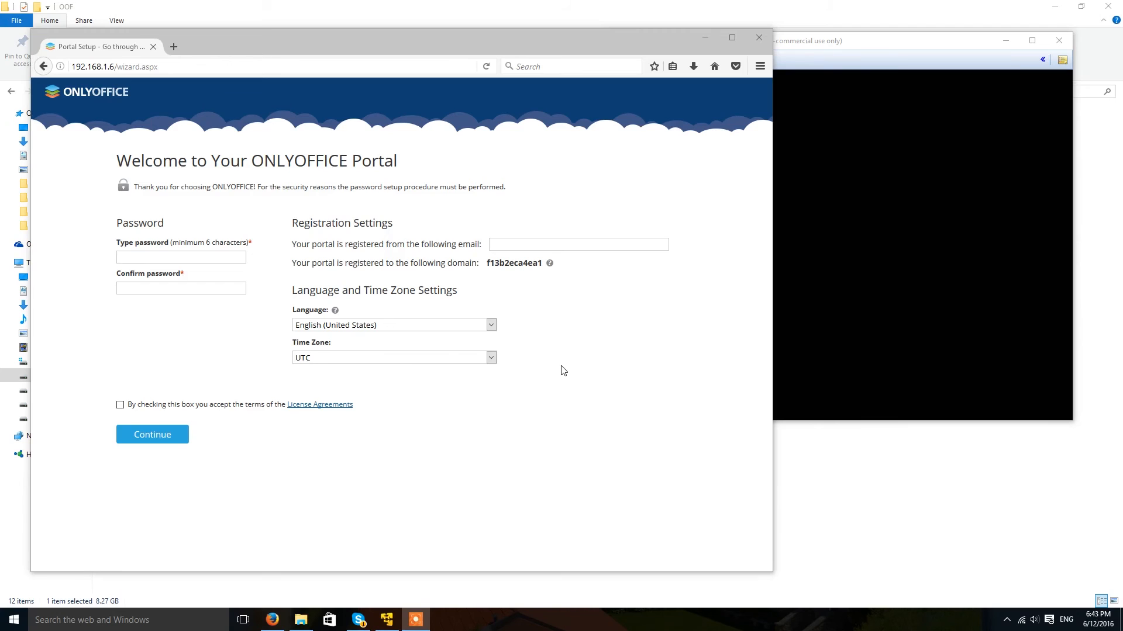
Enter the registration email and portal password, accept the license agreement, and continue.
left_click(519, 245)
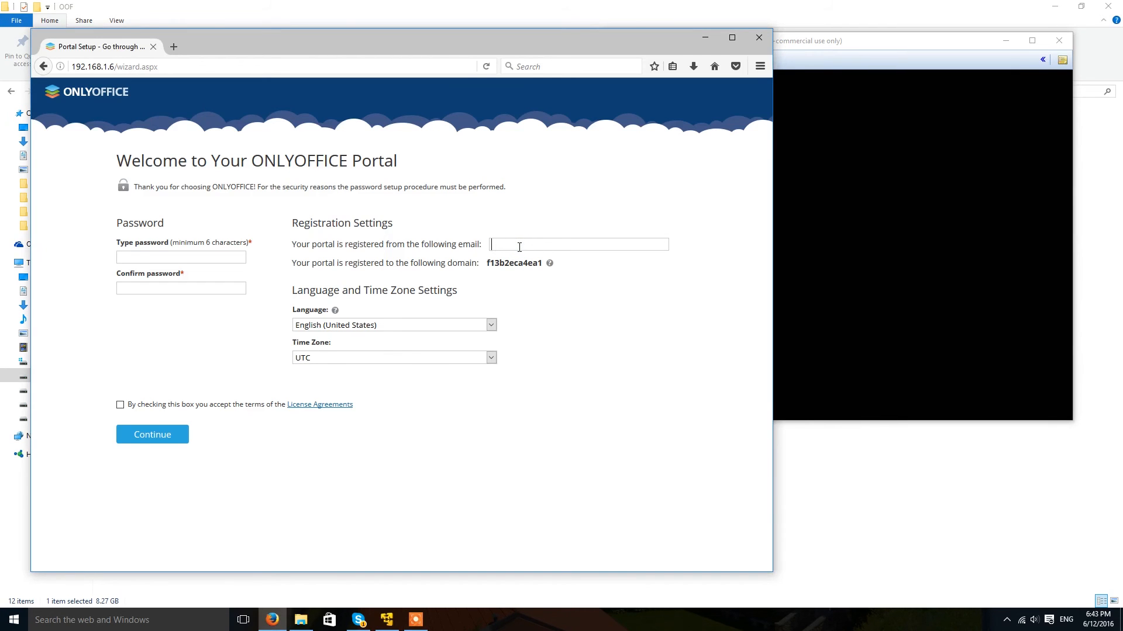
triple_click(521, 244)
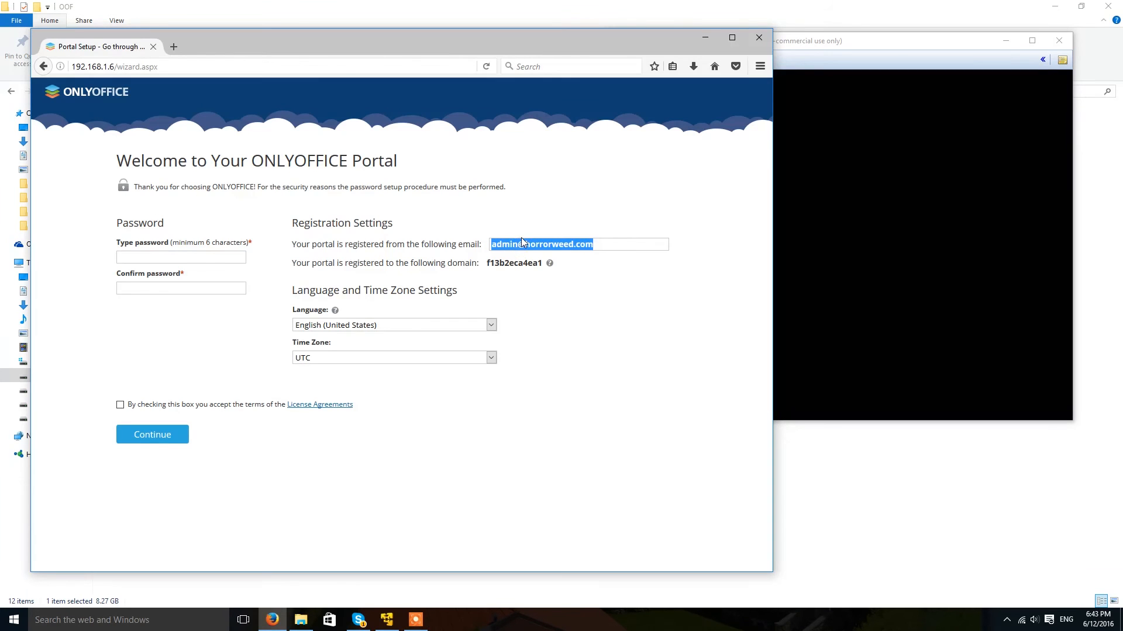
left_click(122, 255)
type("passw")
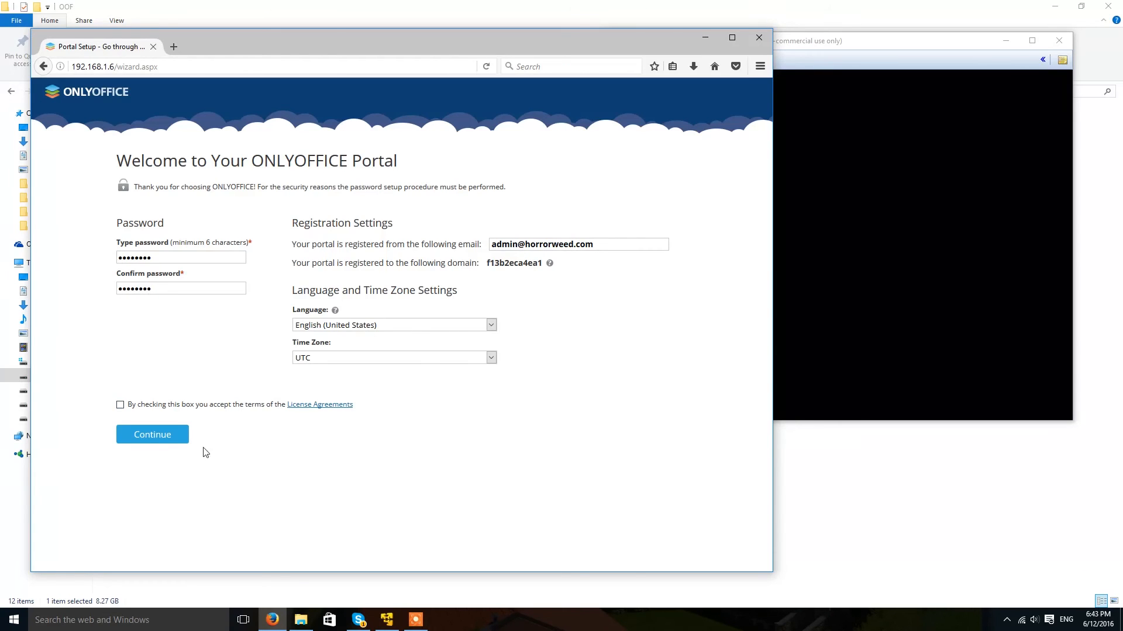
left_click(120, 403)
left_click(142, 434)
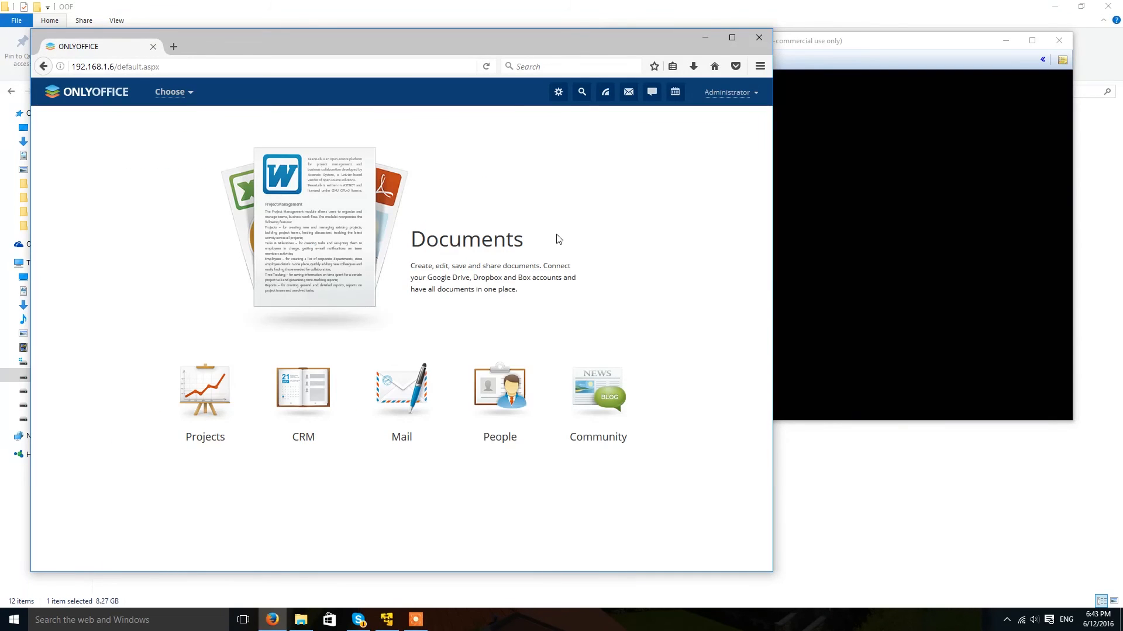
In the sample document, resize the Sample Chart and add 'this editor works perfectly!!' below it.
left_click(457, 242)
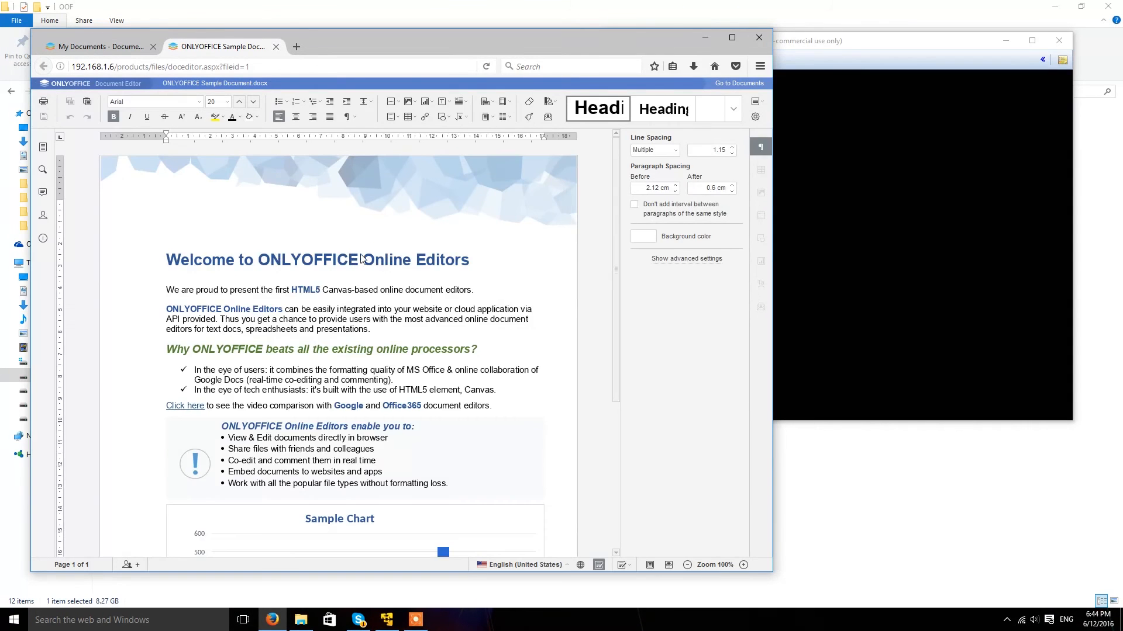
key("super+Up")
right_click(481, 227)
scroll(516, 309, "down", 4)
left_click(520, 433)
mouse_move(703, 527)
left_mouse_down()
mouse_move(595, 463)
mouse_move(705, 517)
left_mouse_up()
left_click(680, 544)
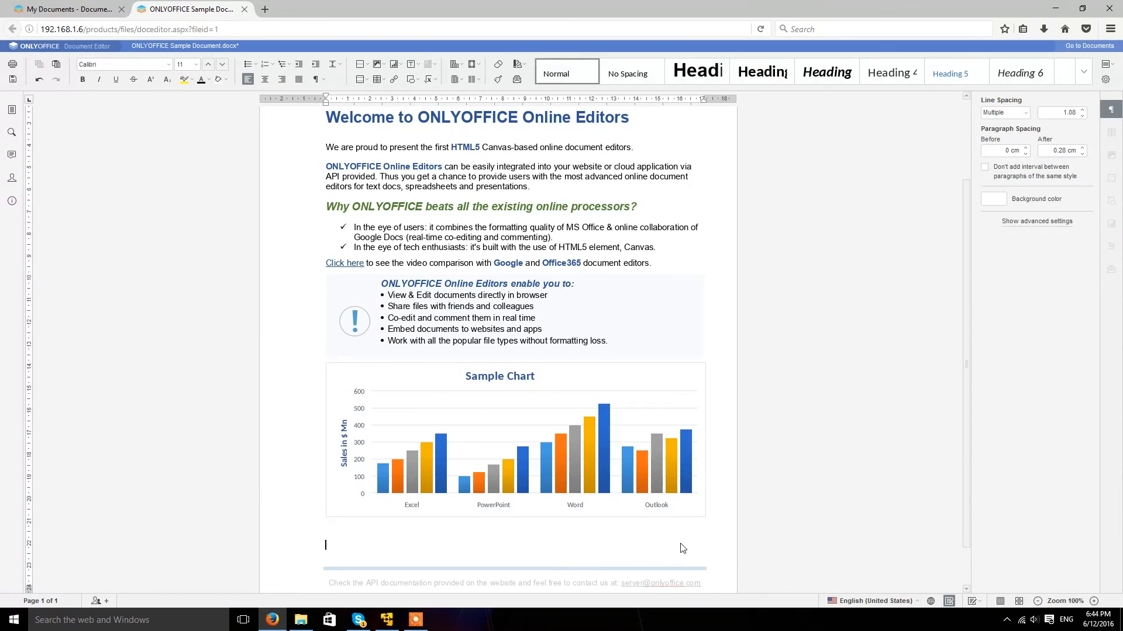
key("Return")
type("this editor works perfectly!!")
key("Return")
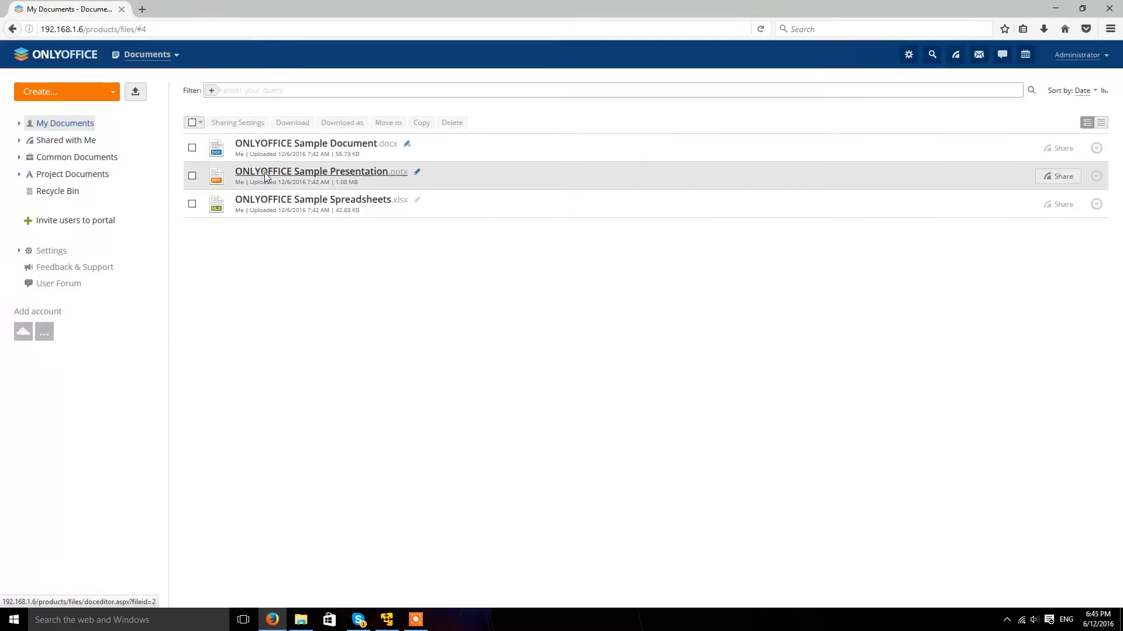
Open PRS.pptx and run its slideshow, then go to the Community module.
left_click(265, 172)
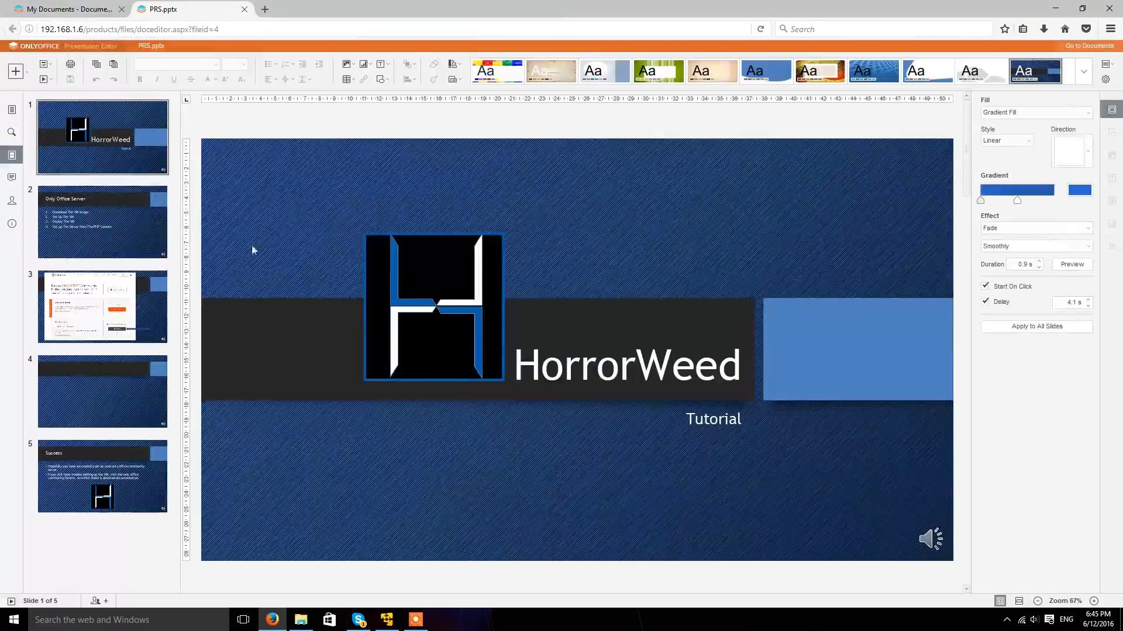
left_click(260, 248)
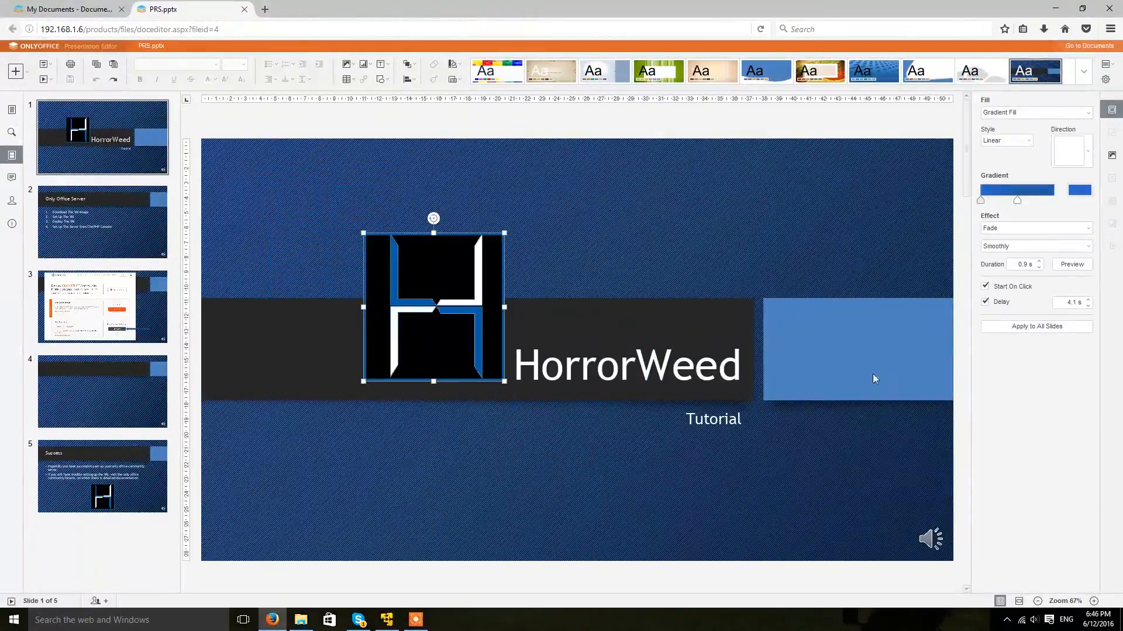
key("ctrl+F5")
left_click(133, 187)
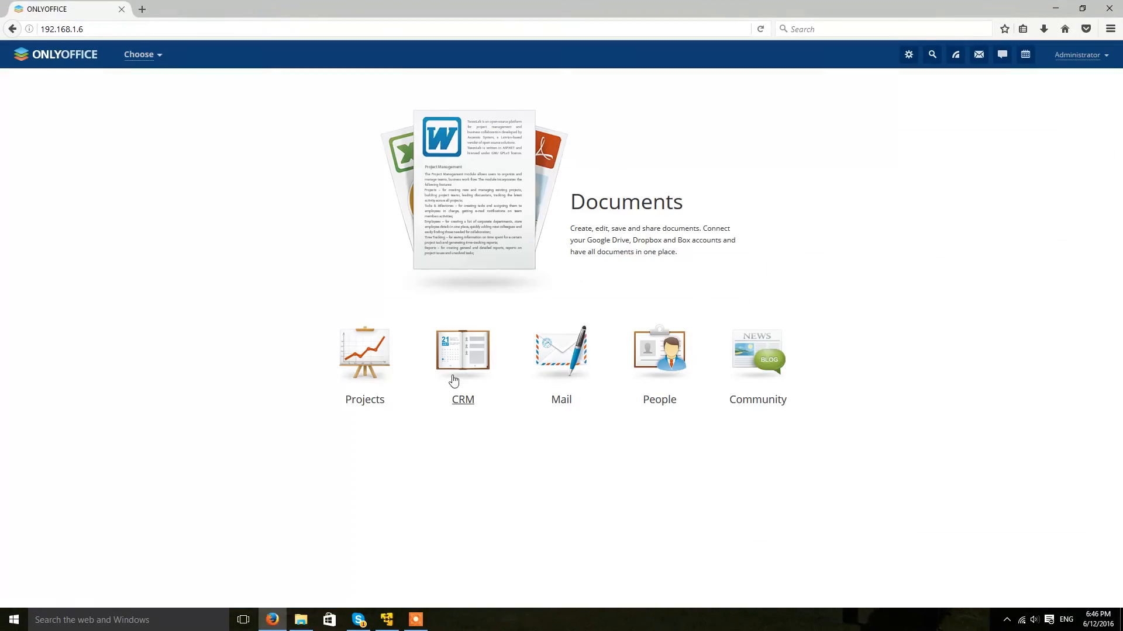
left_click(758, 374)
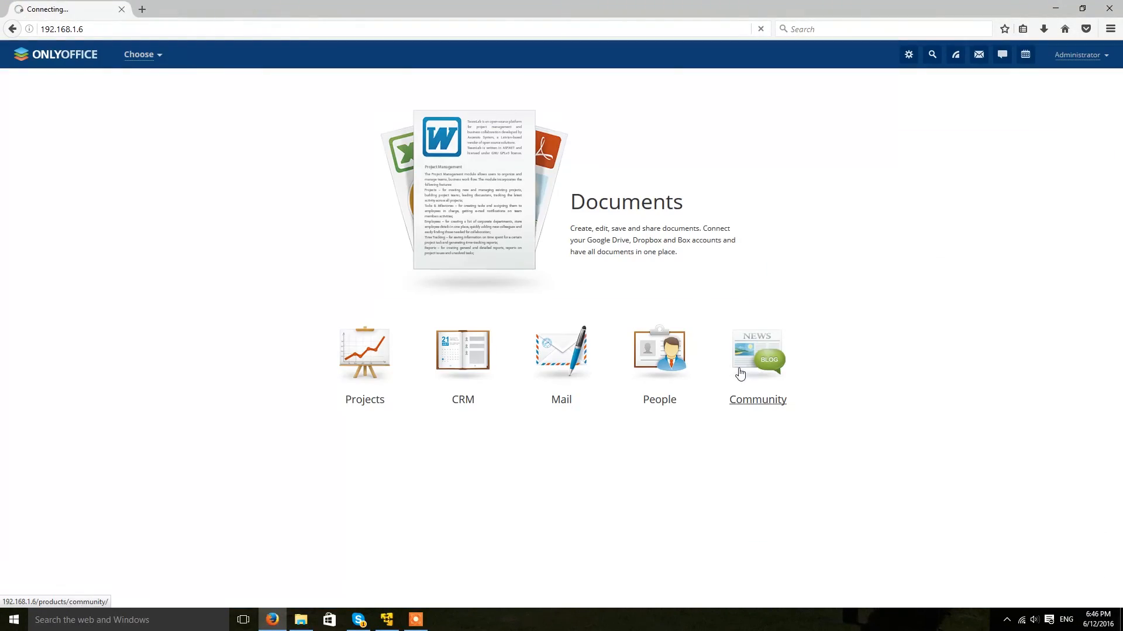